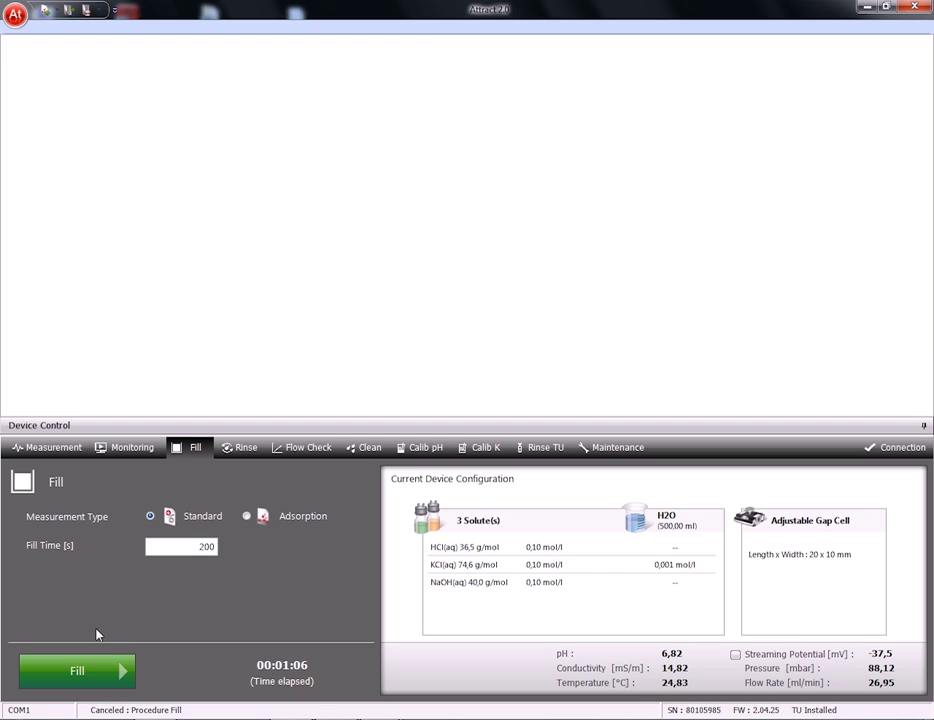
Step: Start the Fill procedure for a standard measurement with a 200 s fill time, and stop it manually
left_click(89, 671)
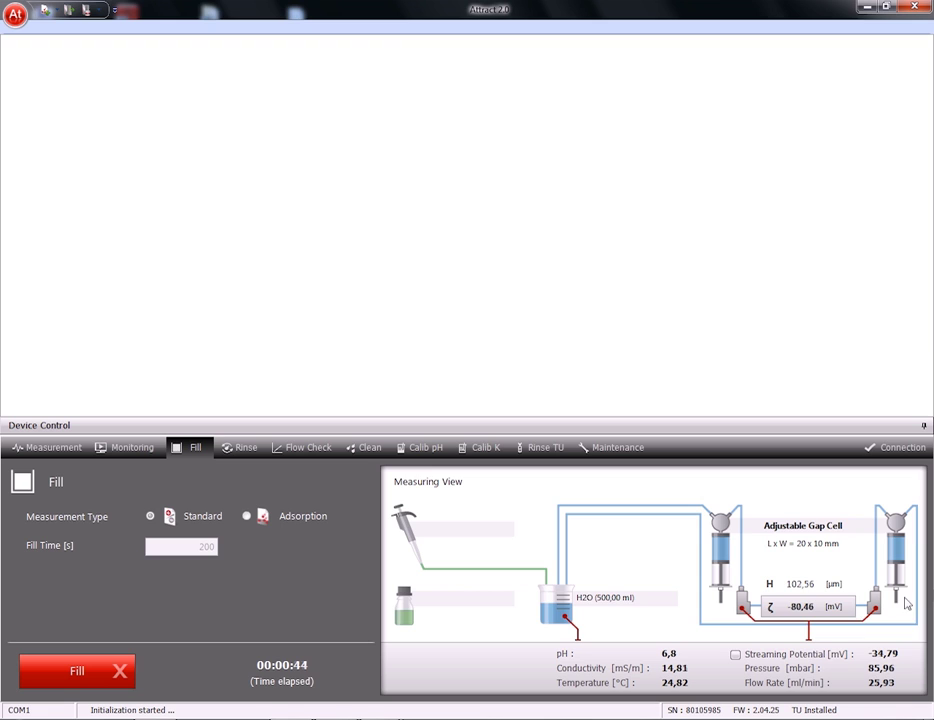
left_click(94, 676)
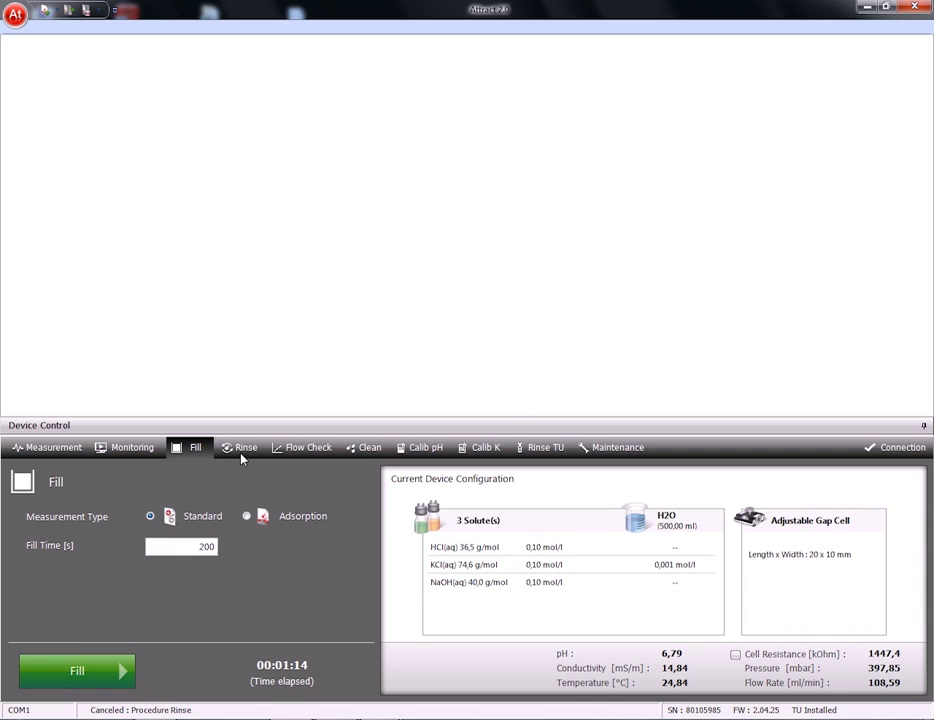
Step: Start a rinse of 180 s at a target pressure of 400 mbar, confirming that the outlet hose is connected correctly
left_click(241, 450)
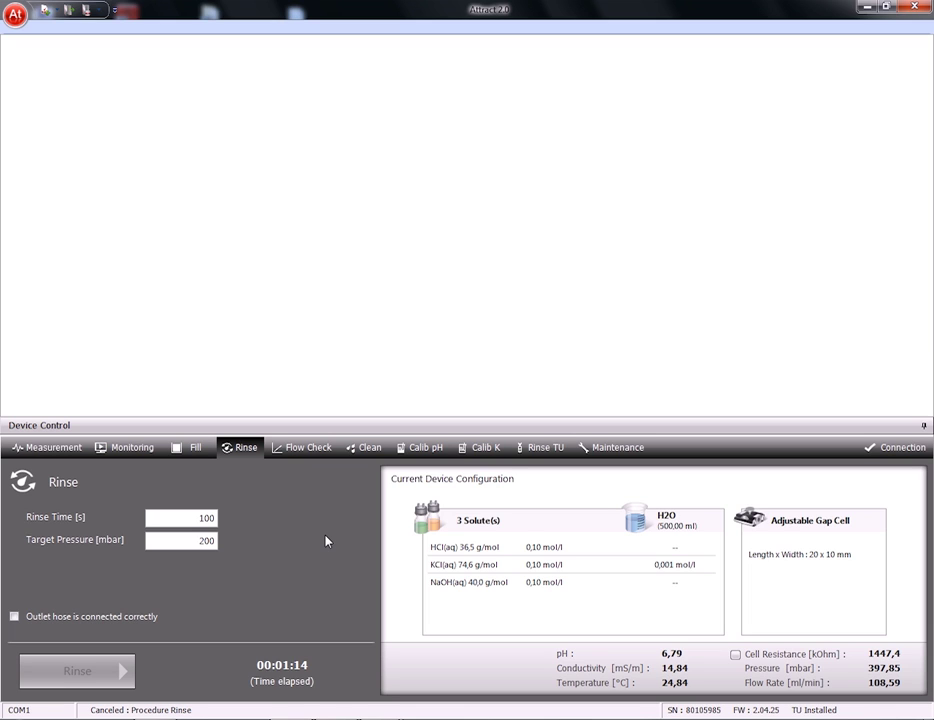
left_click(198, 519)
type("180")
left_click(200, 542)
type("400")
left_click(14, 617)
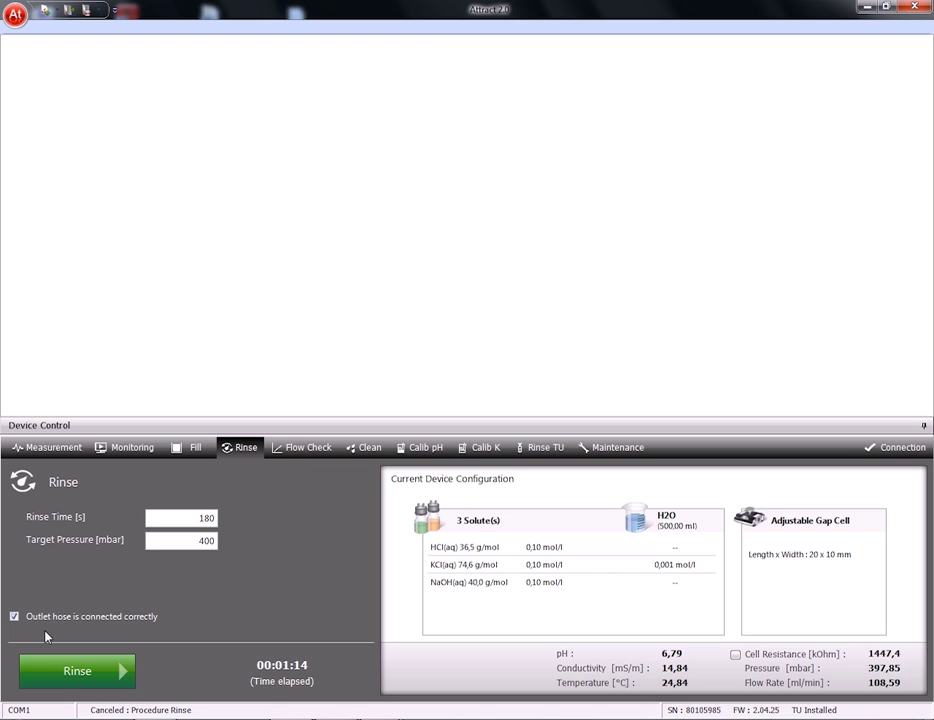
left_click(66, 672)
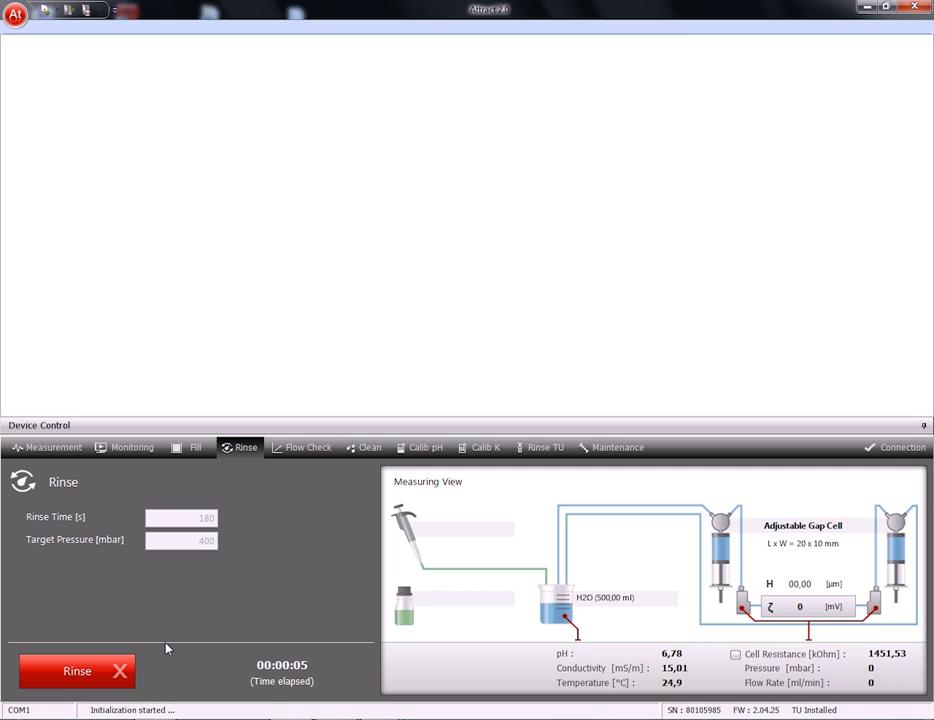
Step: Stop the running Rinse procedure before its set rinse time ends
left_click(738, 658)
left_click(762, 695)
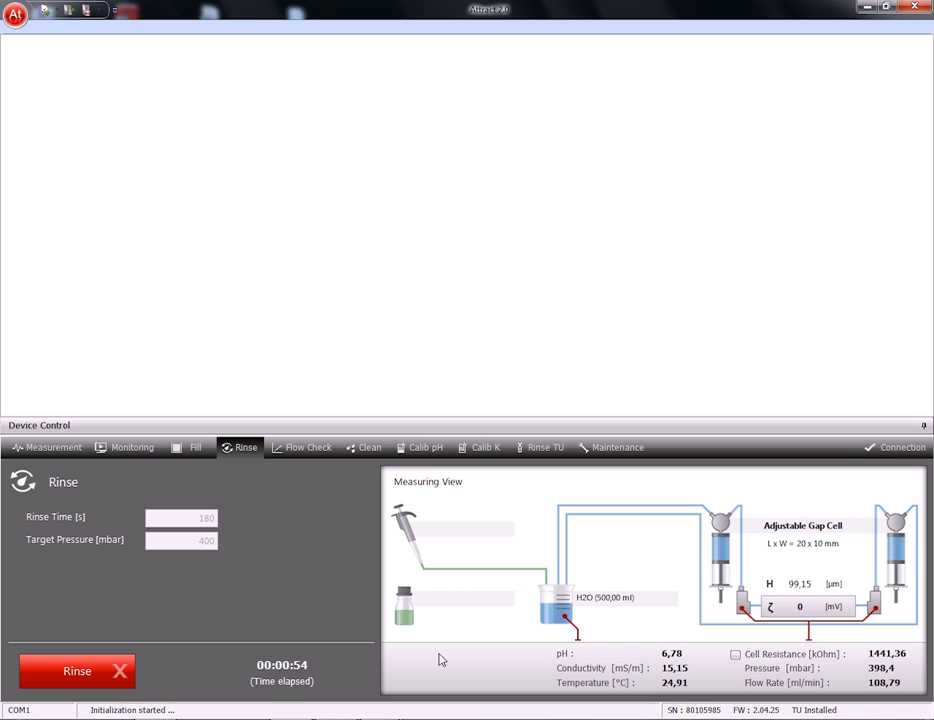
left_click(73, 679)
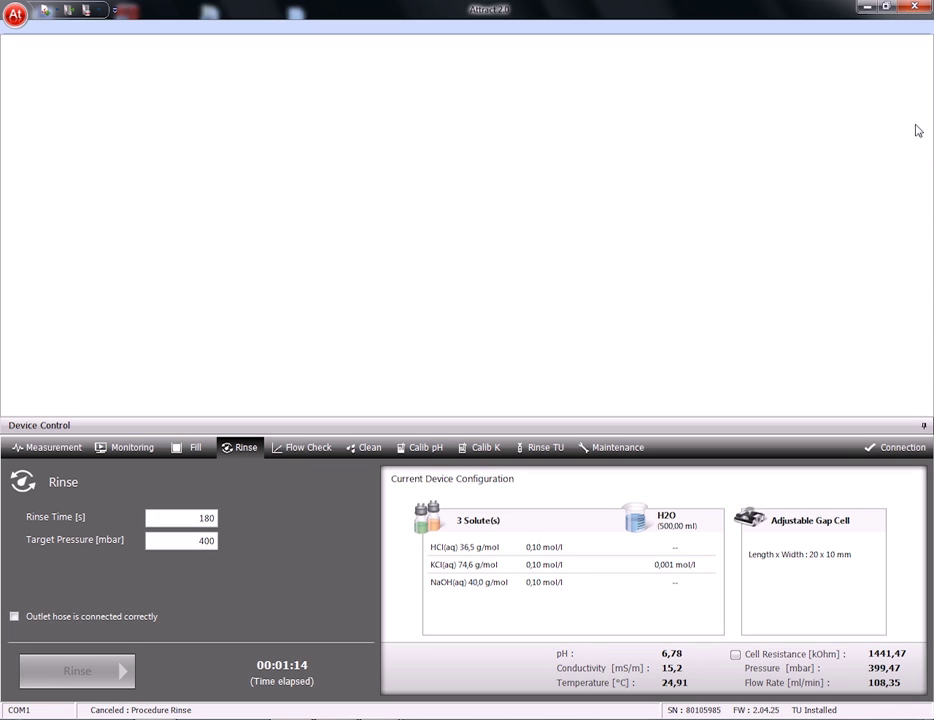
Step: Begin a new standard measurement document and add an H2O entry to its list of solute settings
left_click(12, 15)
mouse_move(18, 42)
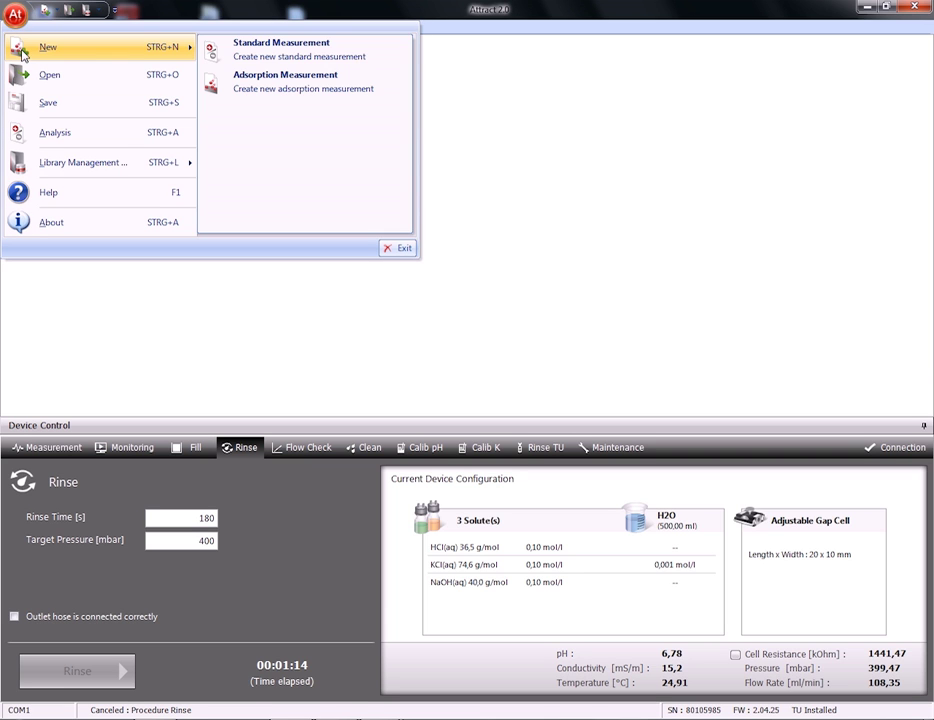
left_click(272, 52)
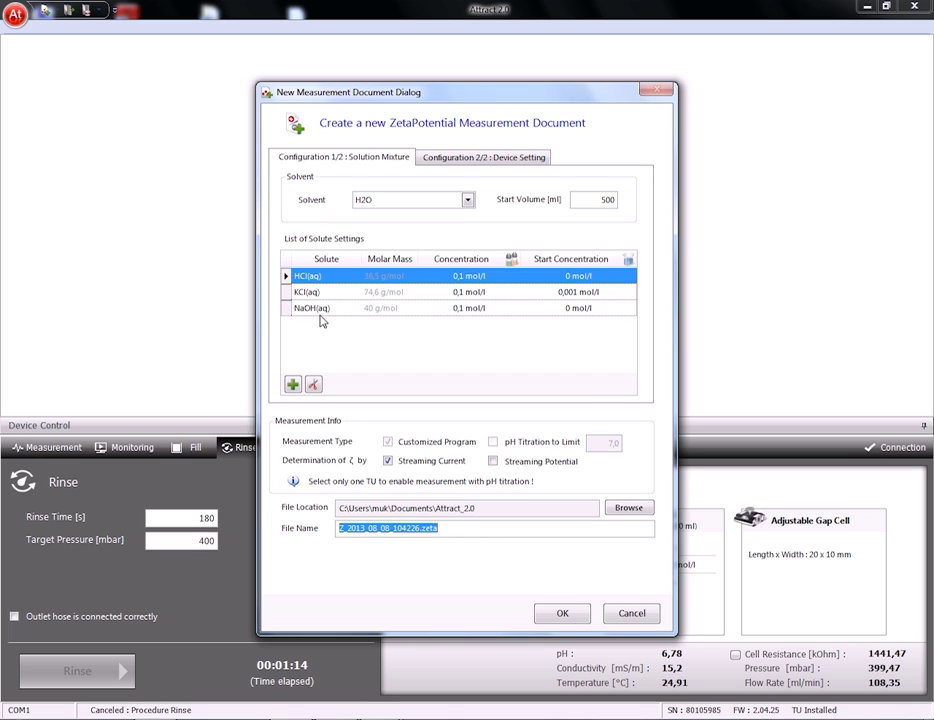
mouse_move(323, 316)
left_click(330, 310)
left_click(330, 310)
left_click(330, 312)
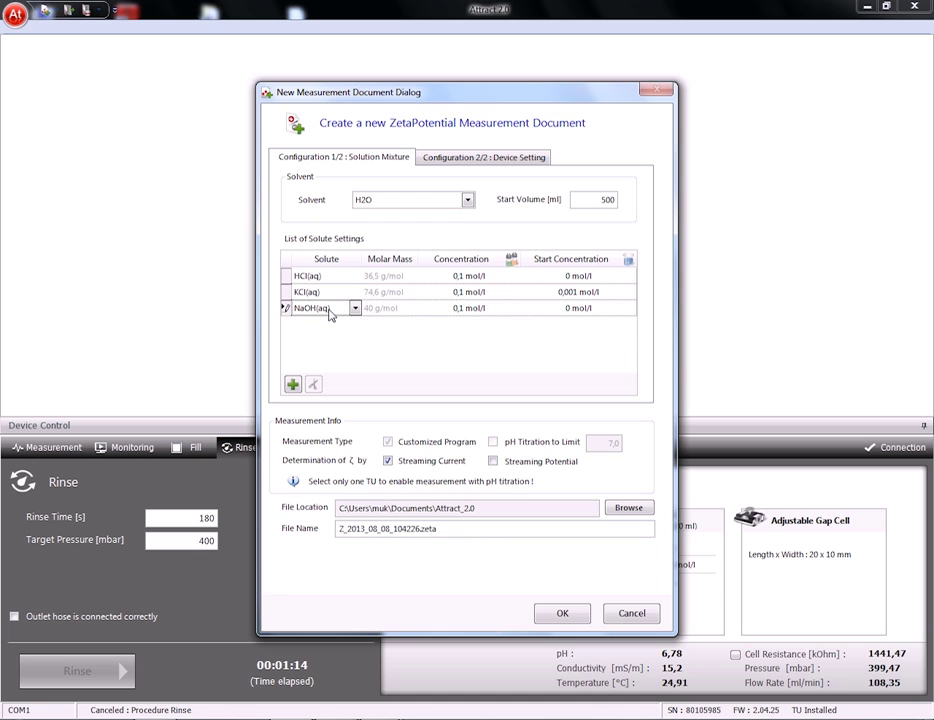
left_click(293, 386)
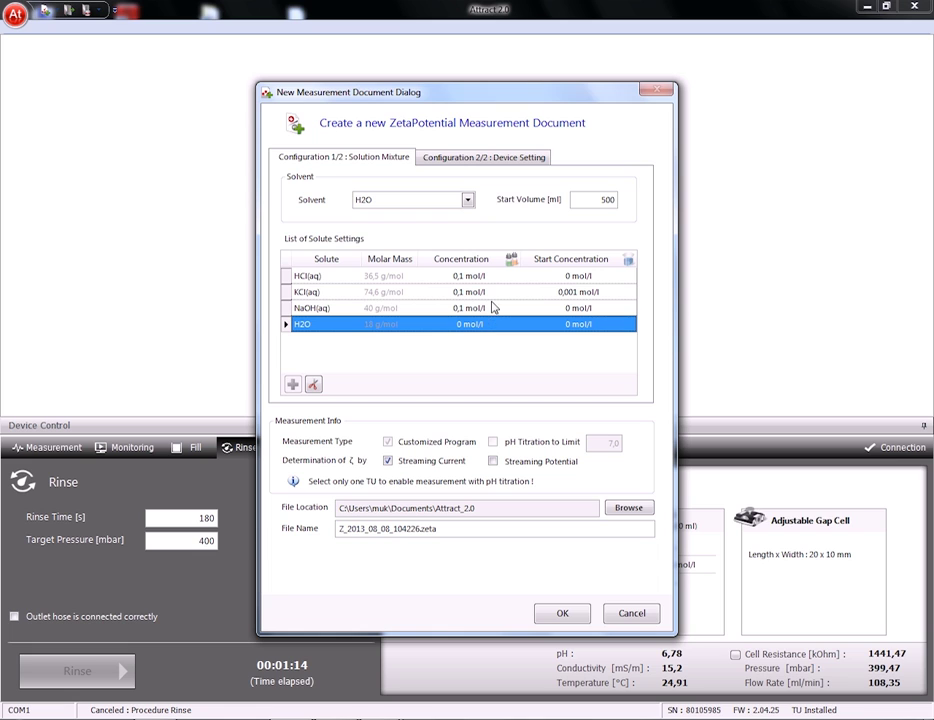
Step: In the document's device settings, choose Adjustable Gap Cell as the cell type and switch Titration Unit 2 on and back off
left_click(496, 160)
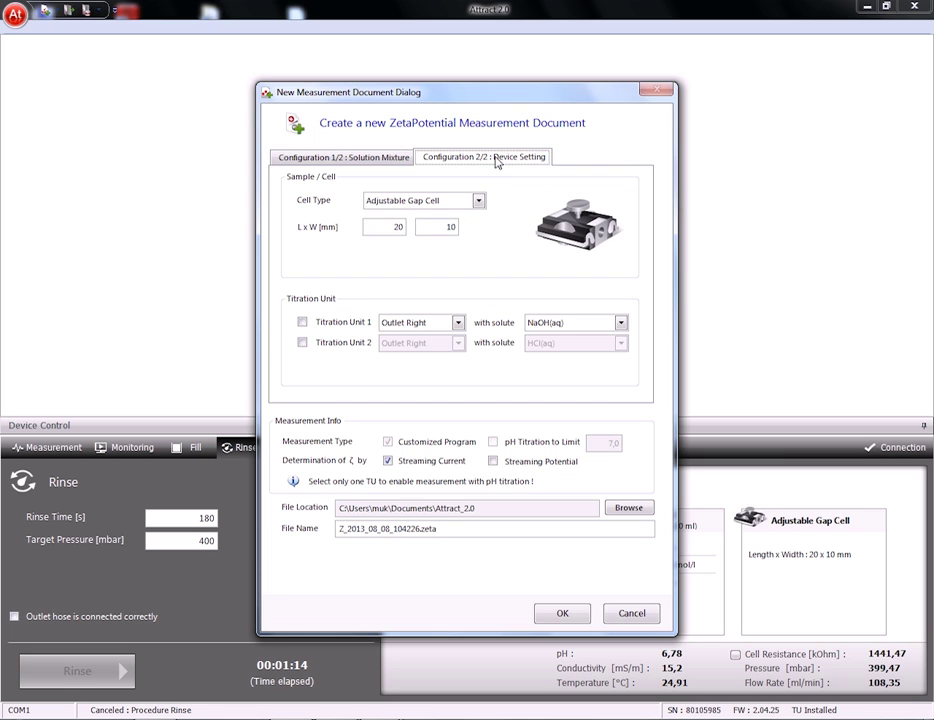
left_click(479, 203)
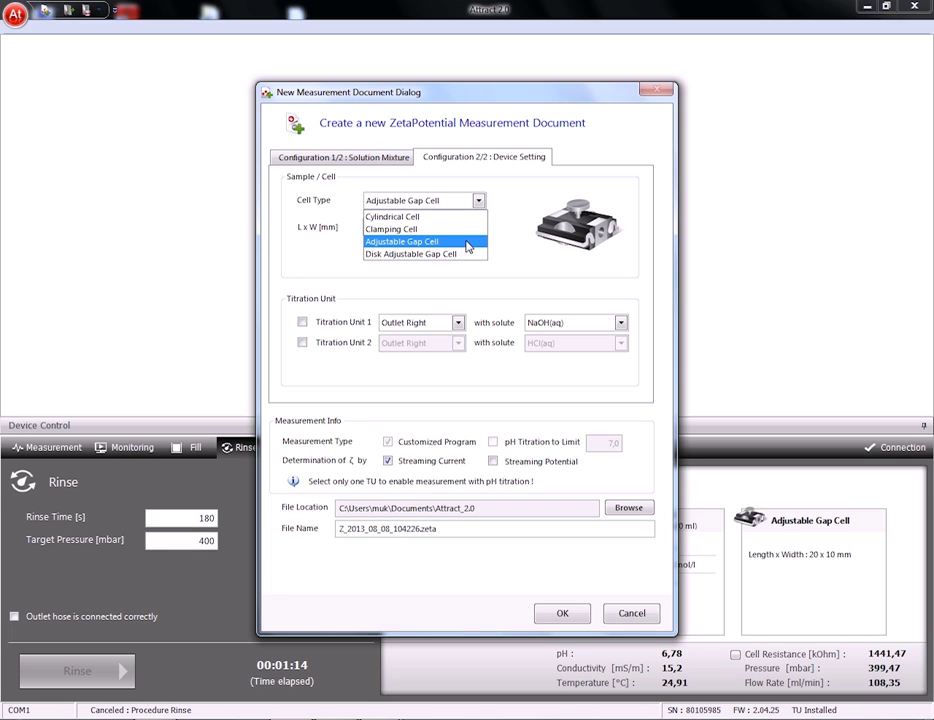
left_click(468, 243)
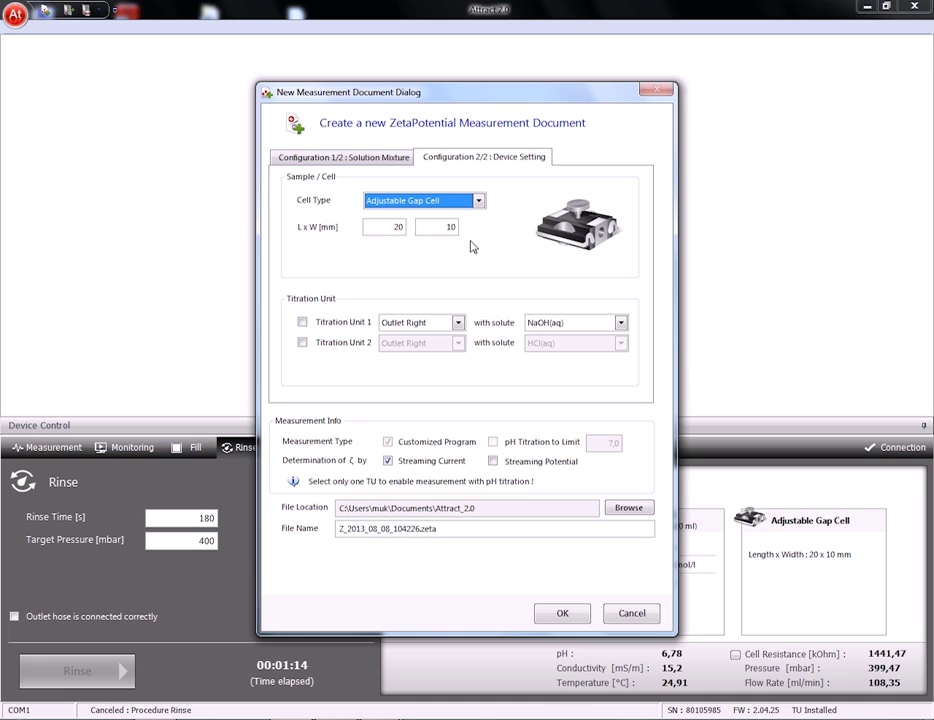
left_click(303, 343)
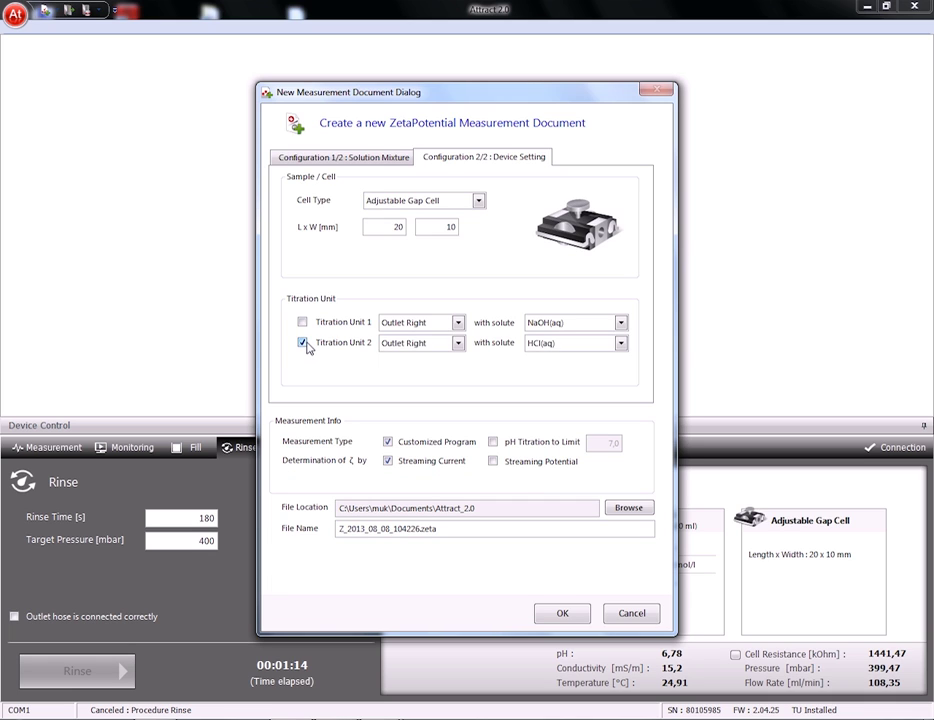
left_click(303, 343)
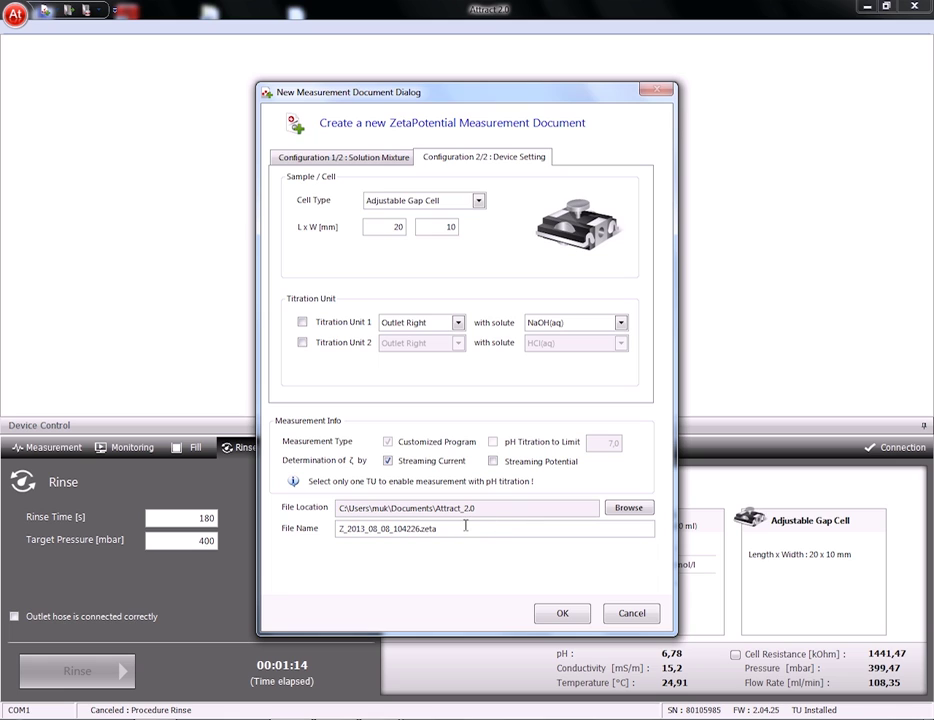
Step: Name the measurement file "AGC Test" and create the document
left_click_drag(459, 528, 305, 528)
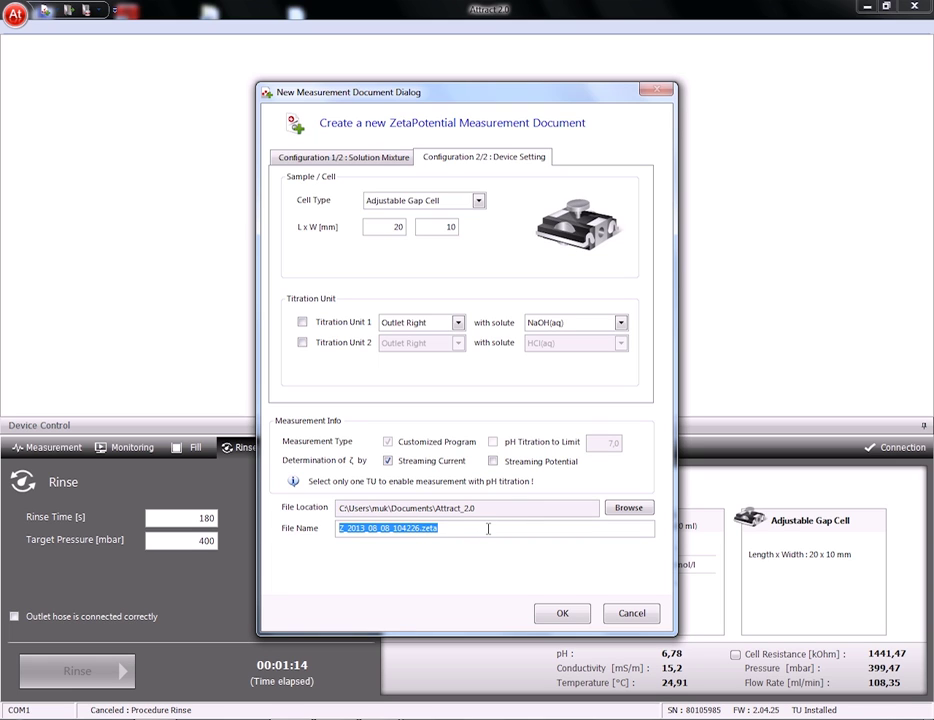
type("AGC")
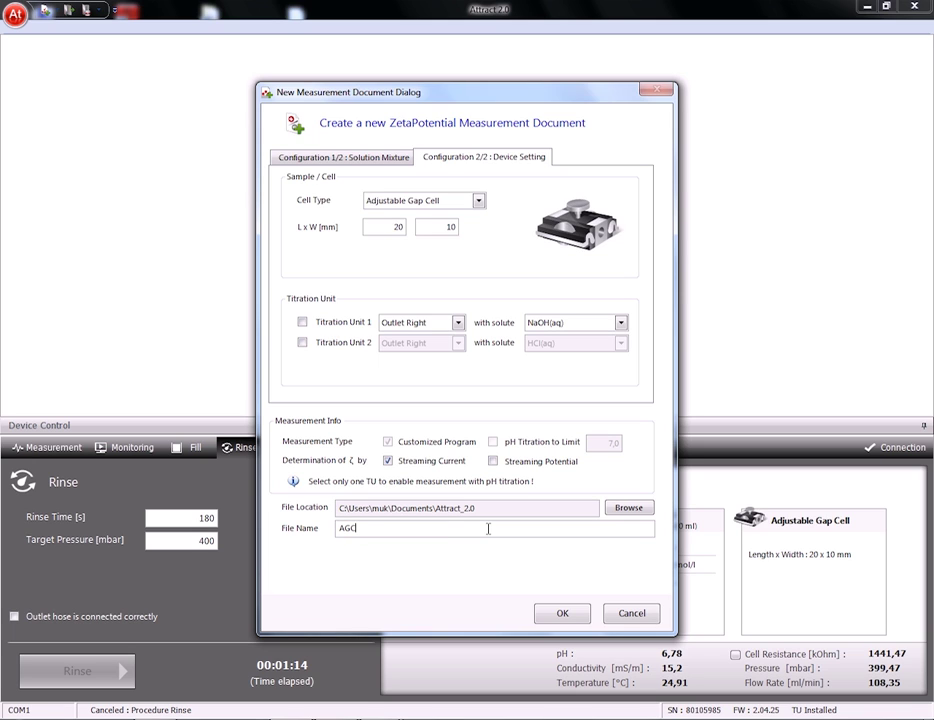
type(" Test")
left_click(563, 614)
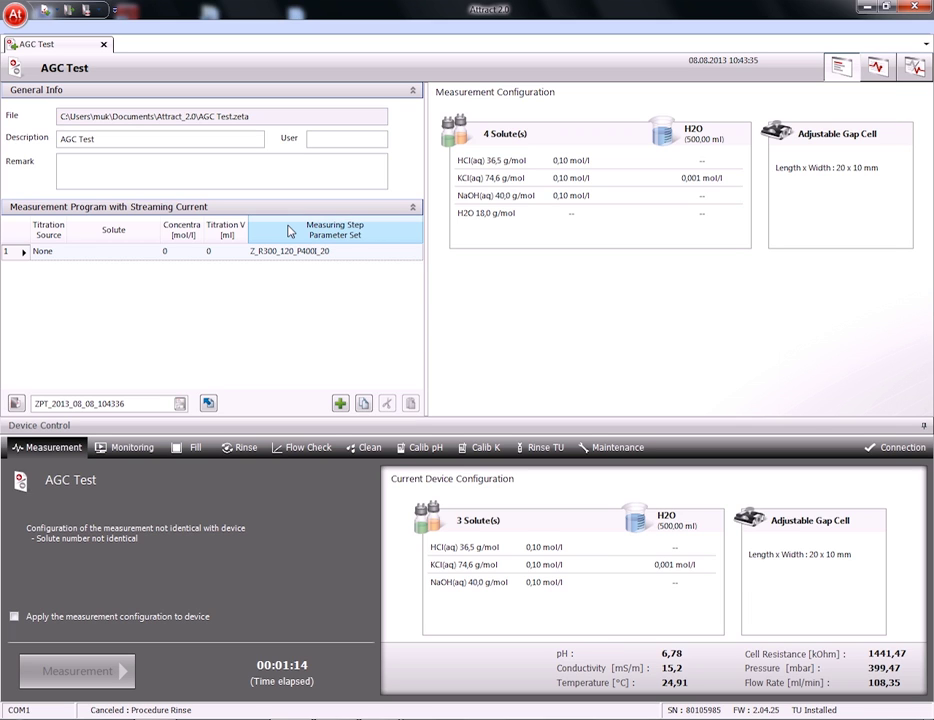
Step: Examine the parameter sets available for the first measuring step of the measurement program
left_click(348, 250)
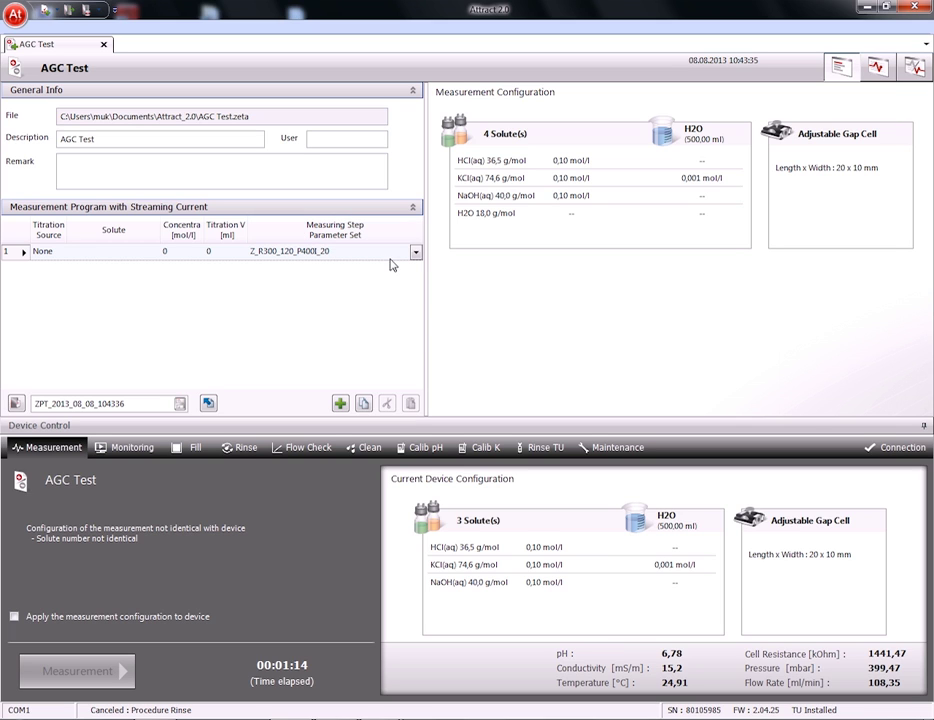
left_click(416, 254)
left_click(415, 252)
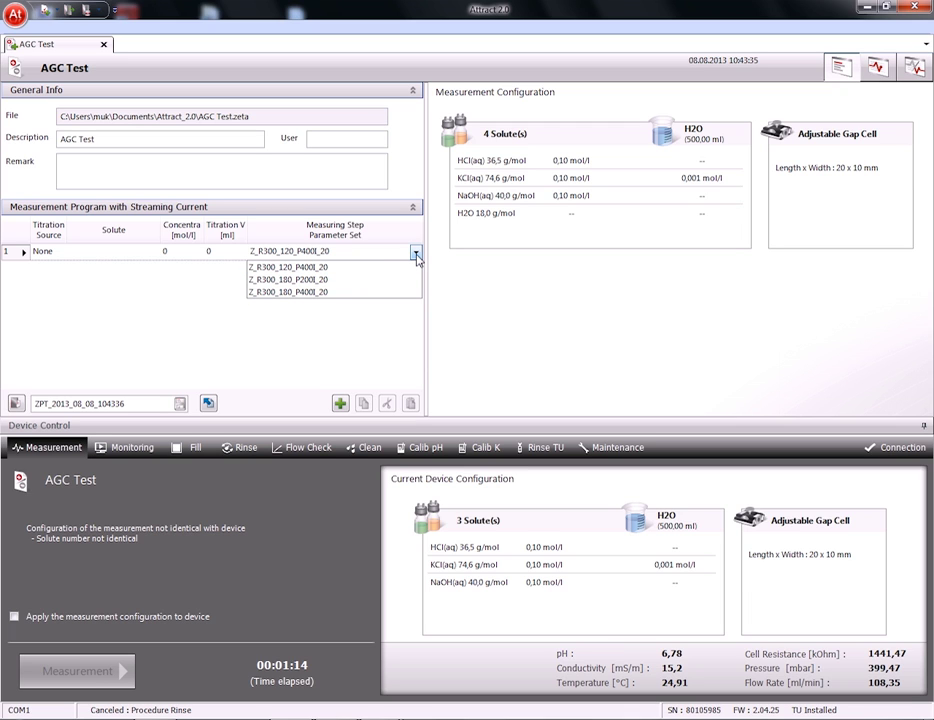
left_click(415, 254)
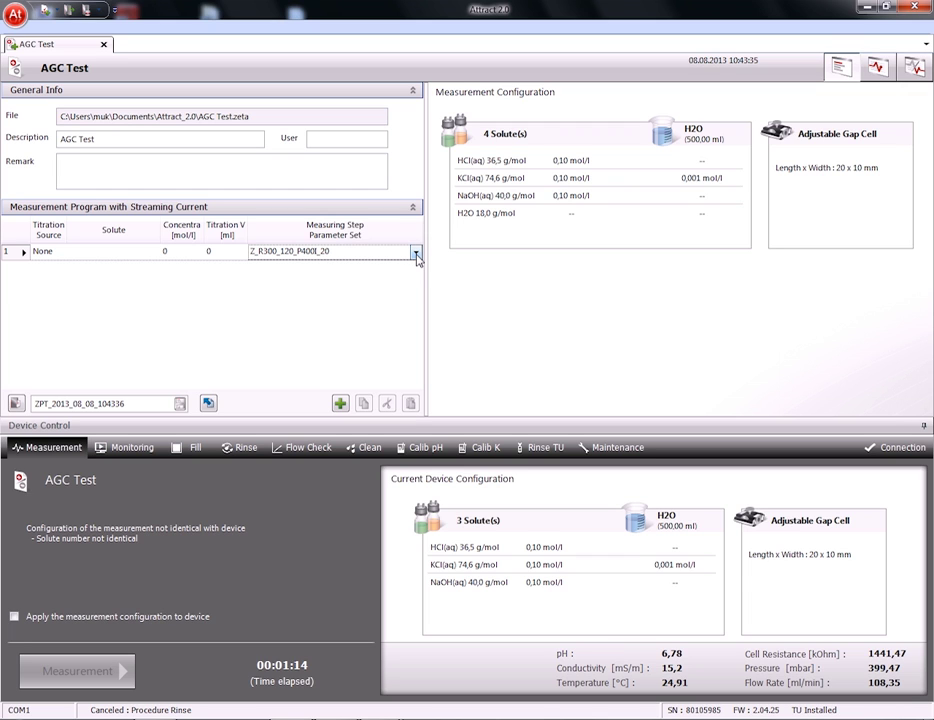
Step: Add a standard parameter set to the library, copied from Z_R200_180_P400U_20, with 300 mbar rinse target pressure and a 150 s time limit
left_click(15, 17)
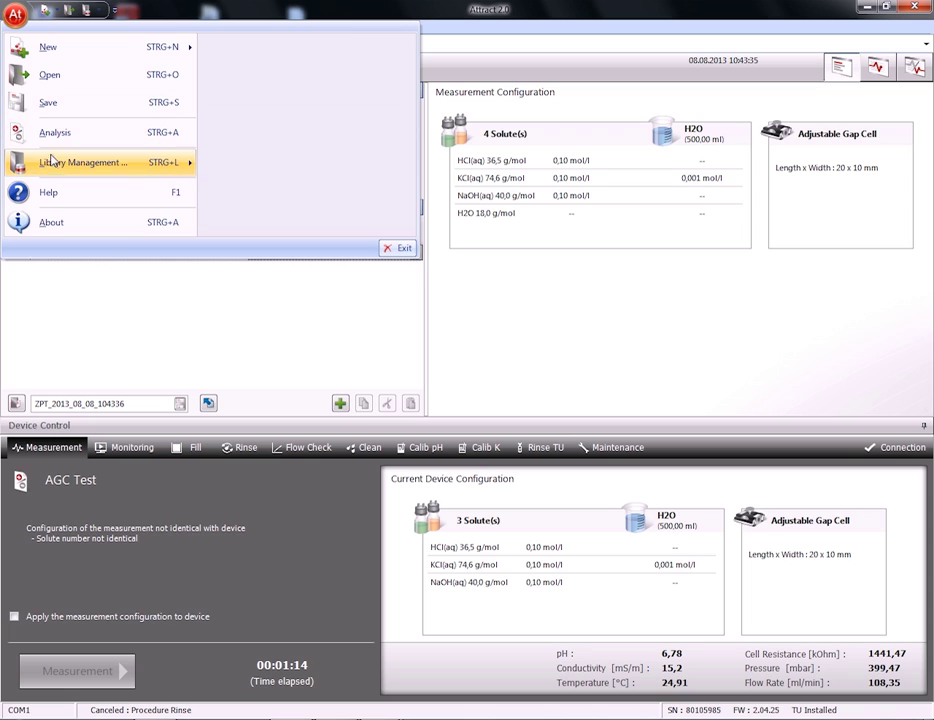
mouse_move(57, 166)
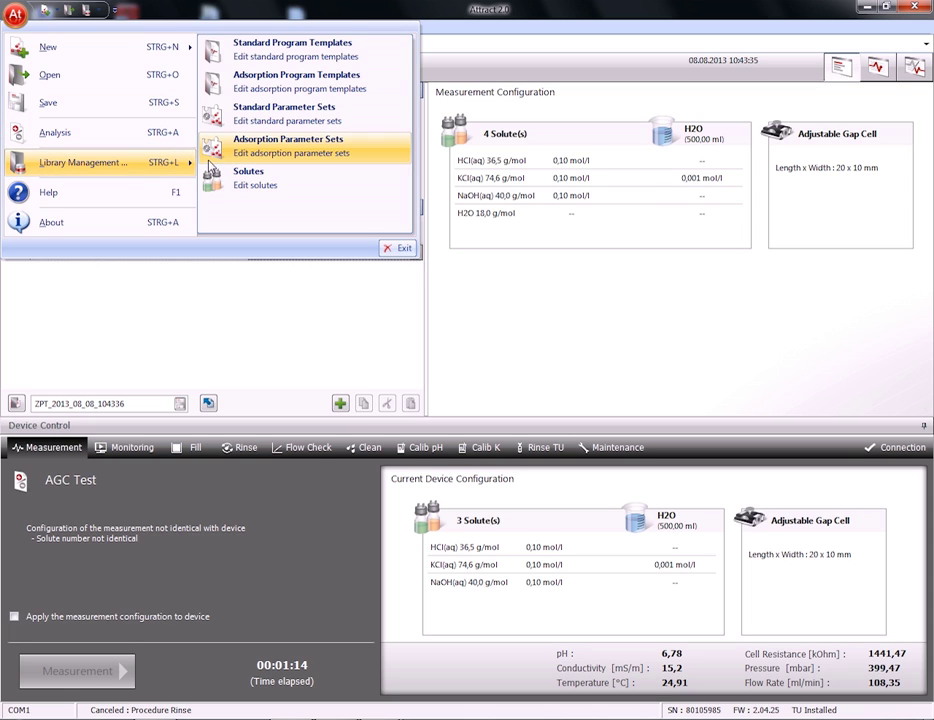
left_click(258, 119)
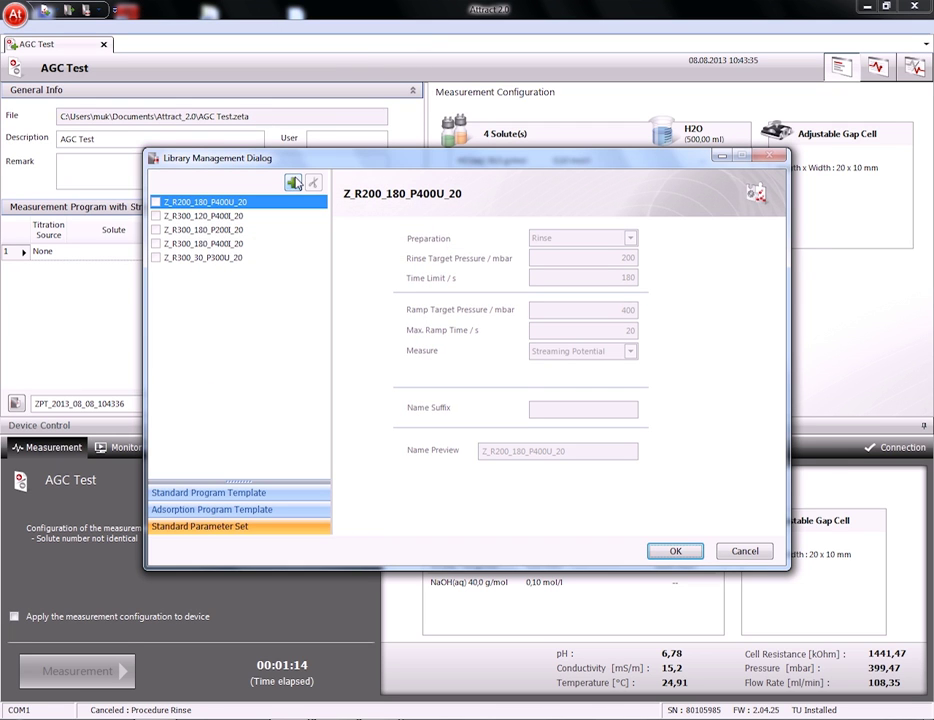
left_click(293, 183)
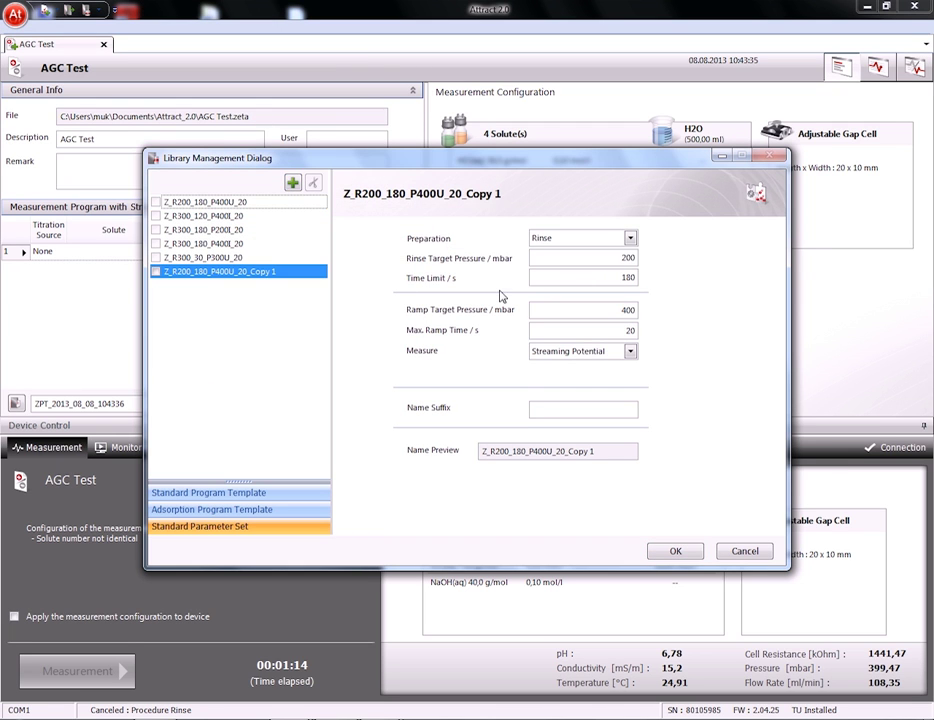
double_click(600, 258)
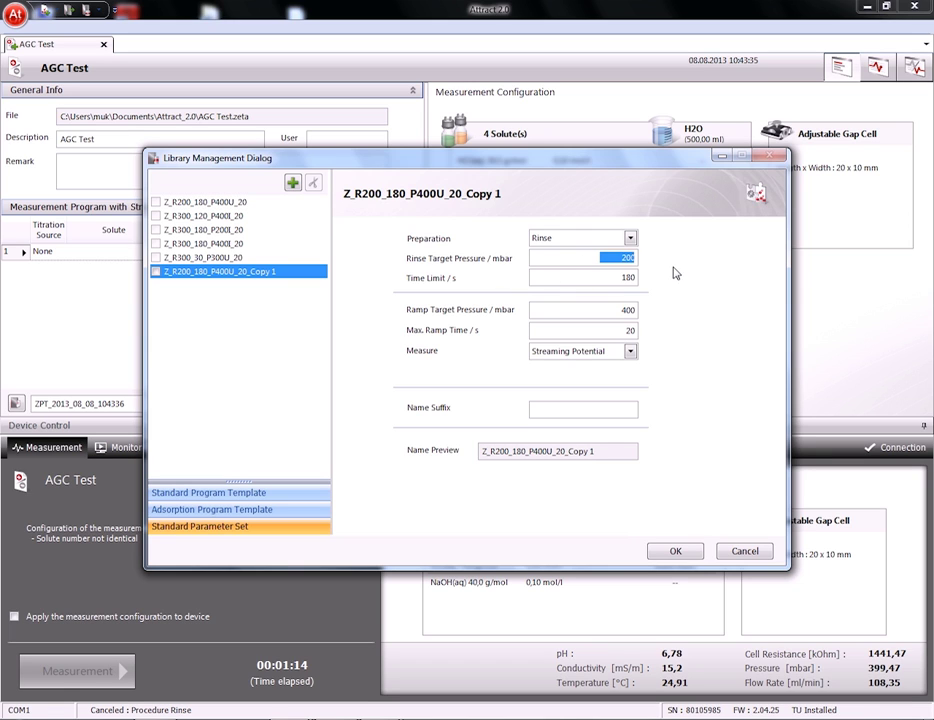
type("300")
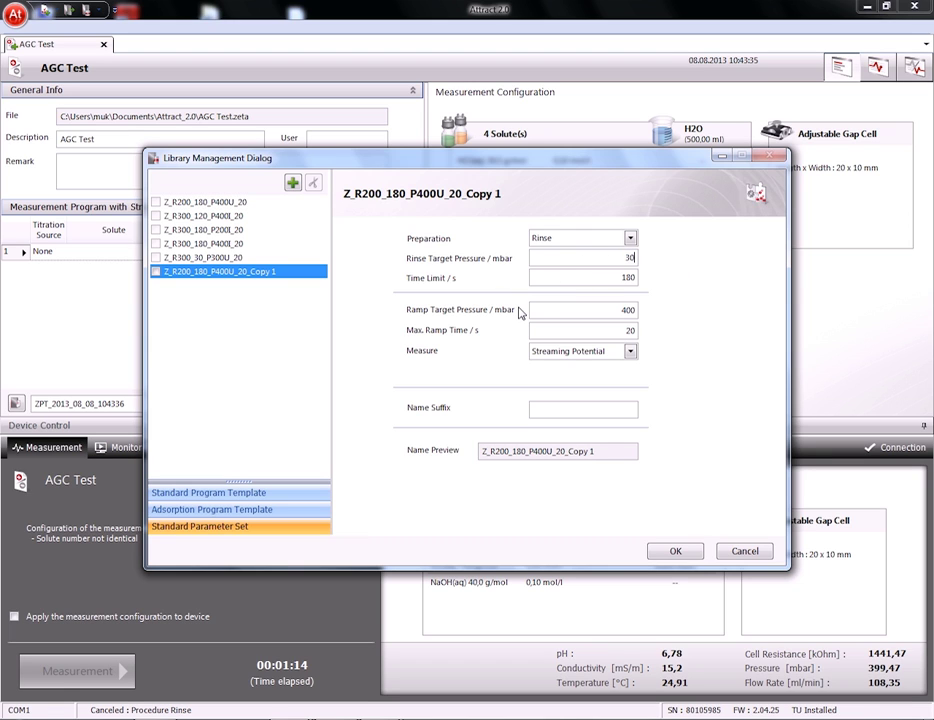
double_click(612, 275)
type("150")
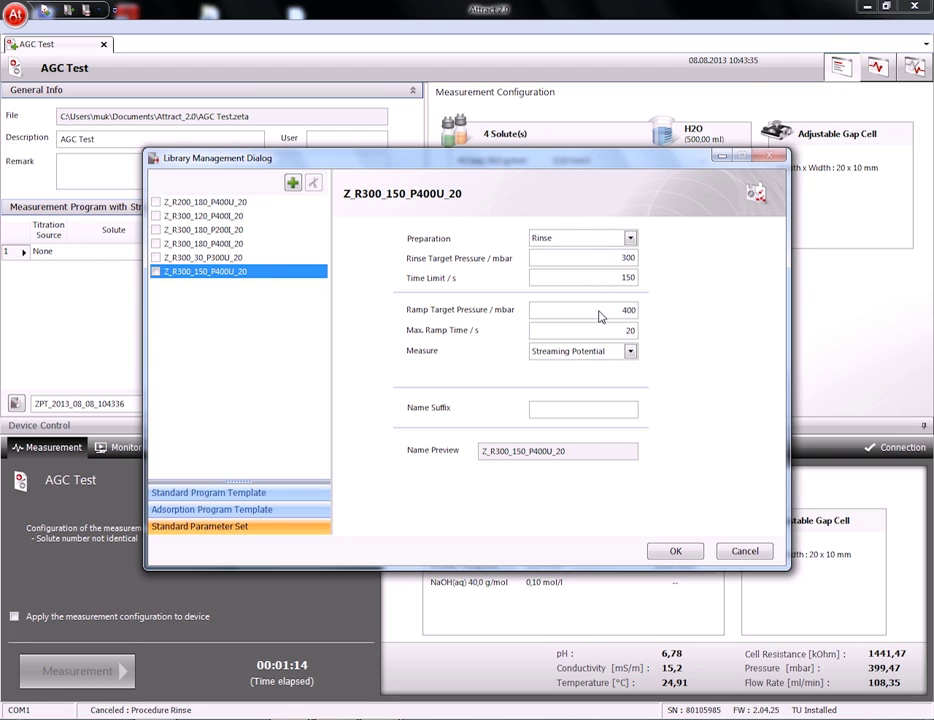
Step: Give the new parameter set a 400 mbar ramp target pressure and Streaming Current as the measure, and save the library changes
left_click_drag(601, 313, 659, 307)
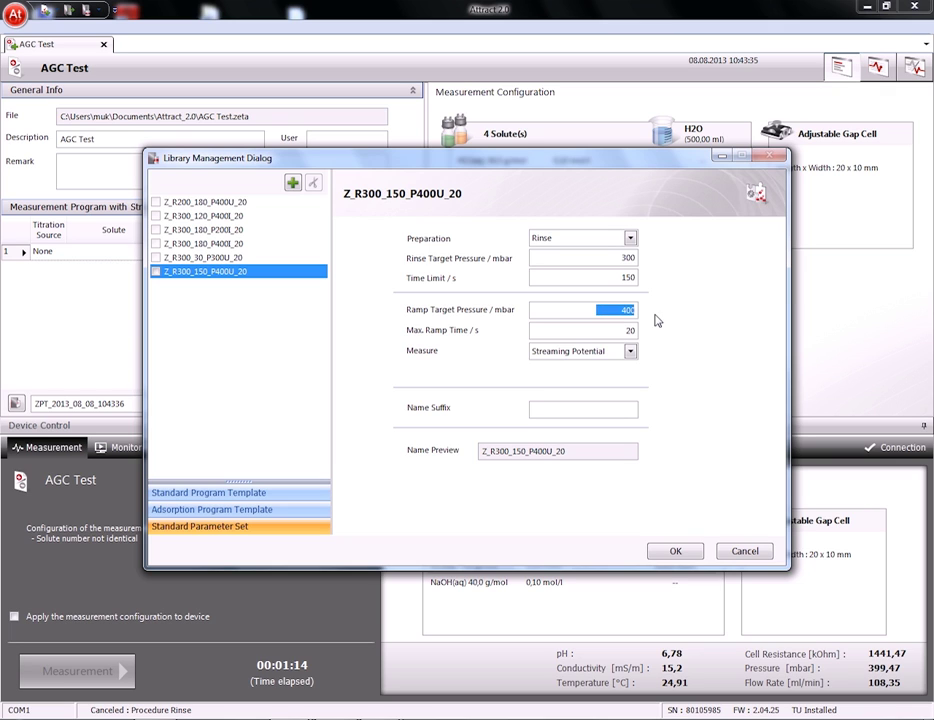
type("400")
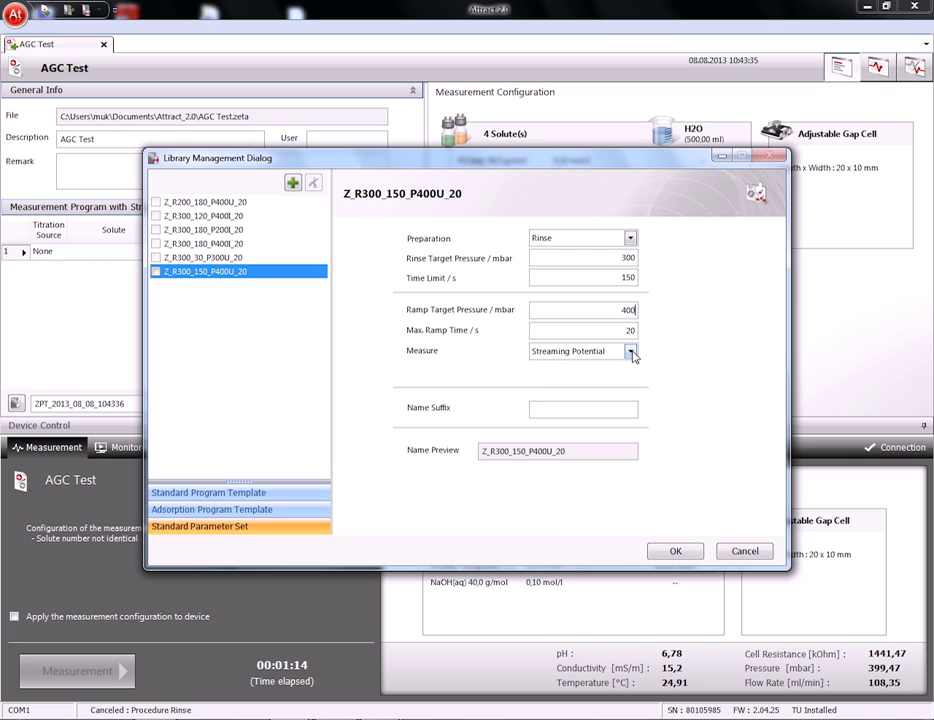
left_click(630, 352)
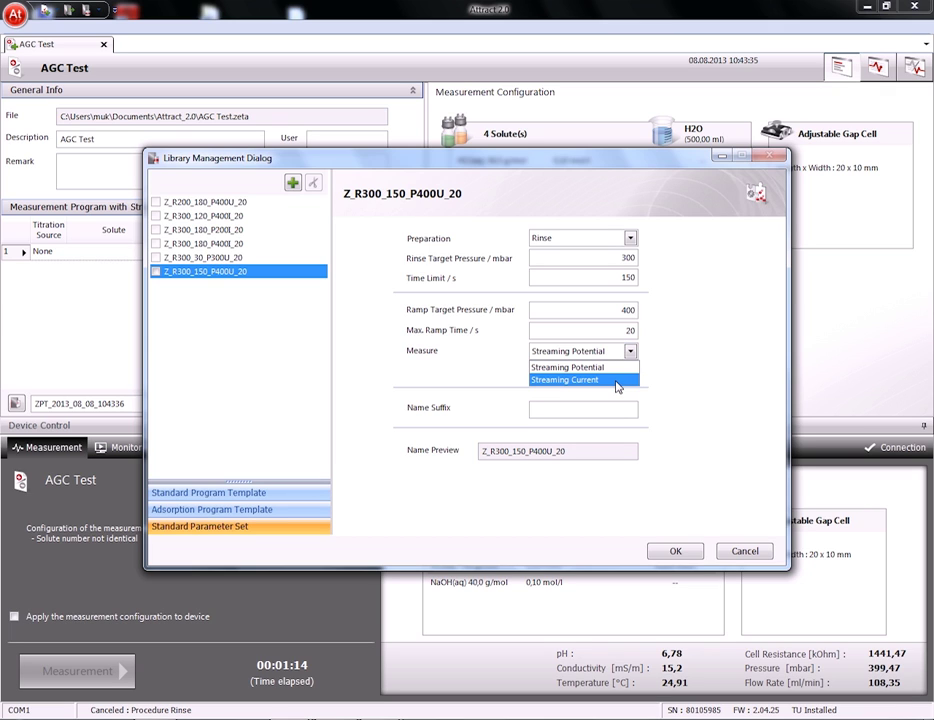
left_click(617, 382)
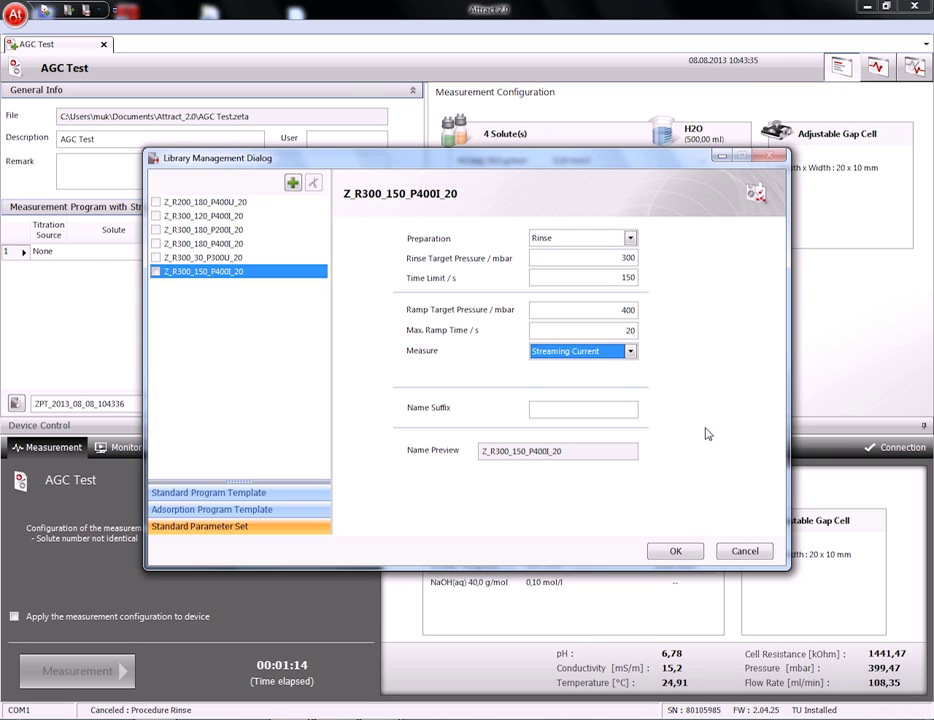
left_click(673, 550)
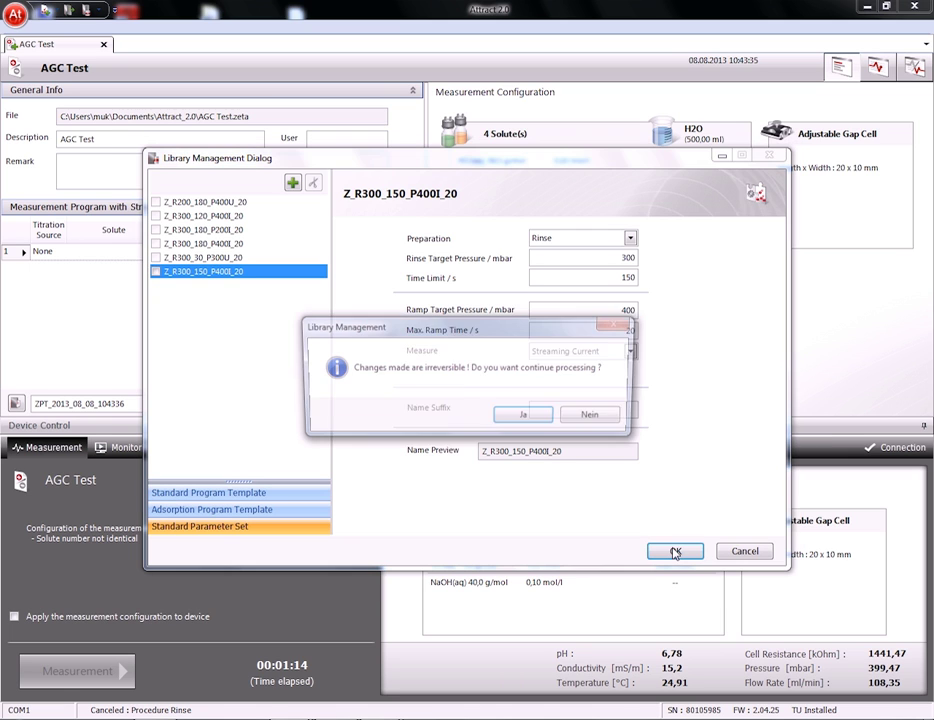
left_click(534, 424)
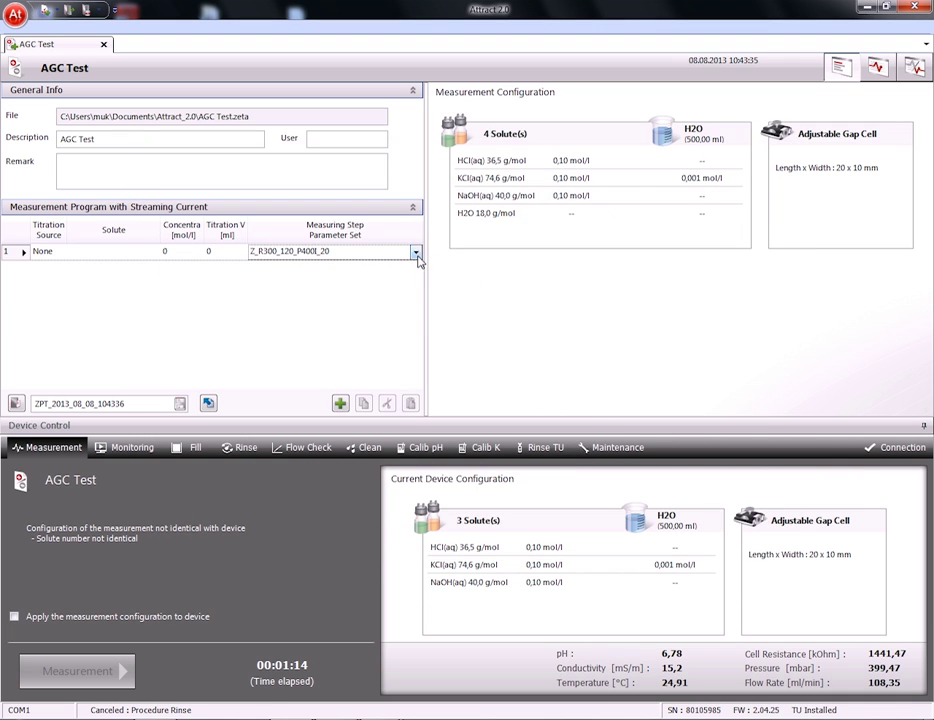
Step: Assign parameter set Z_R300_150_P400I_20 to the first measuring step and run the AGC Test measurement with its configuration applied to the device
left_click(415, 252)
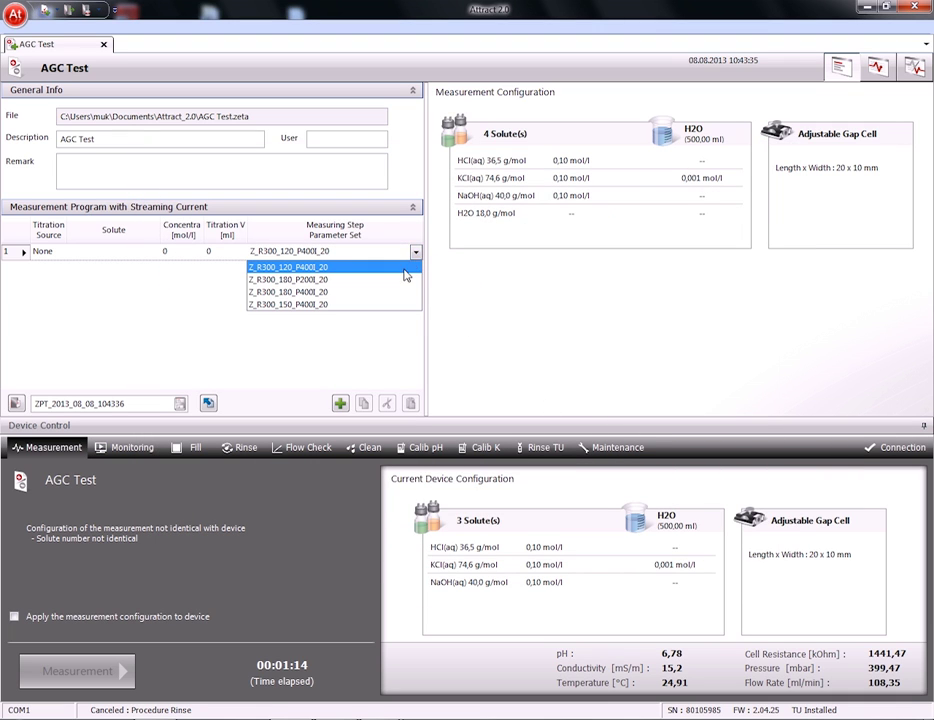
left_click(396, 304)
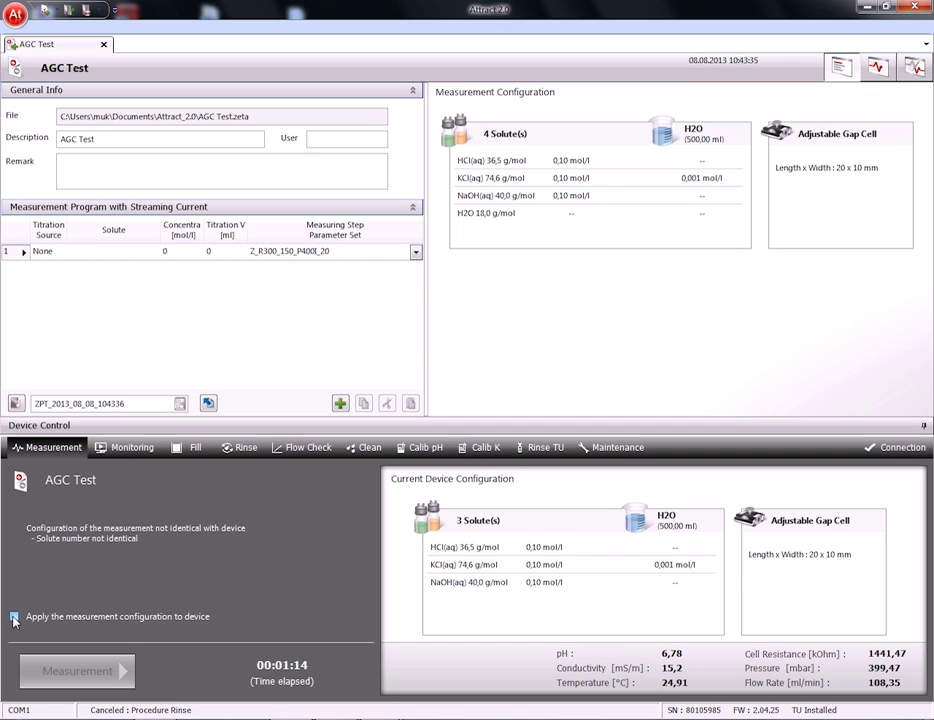
left_click(14, 618)
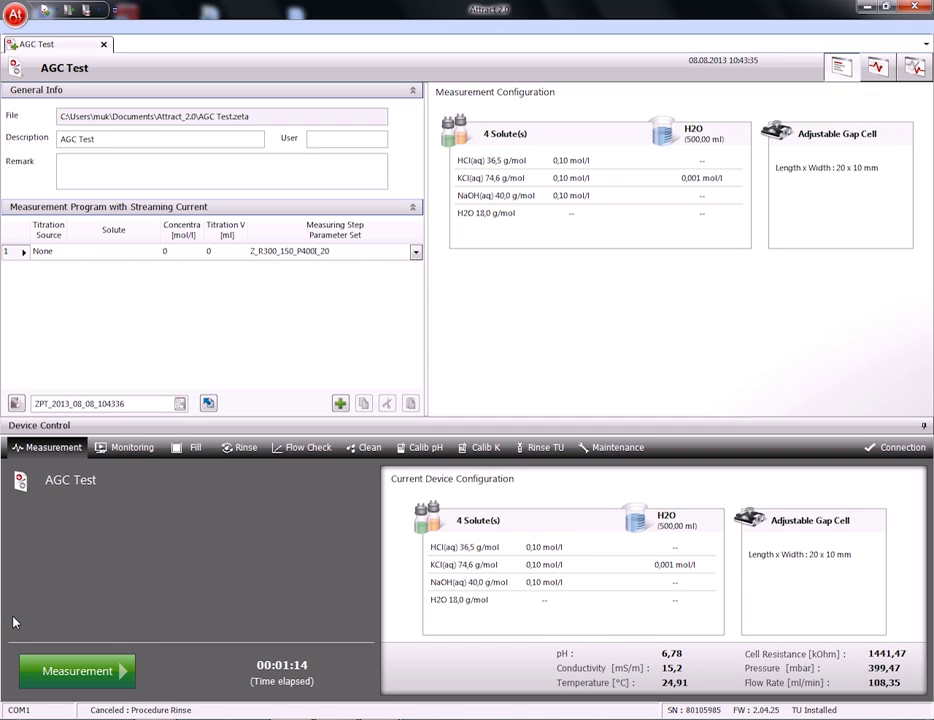
left_click(101, 673)
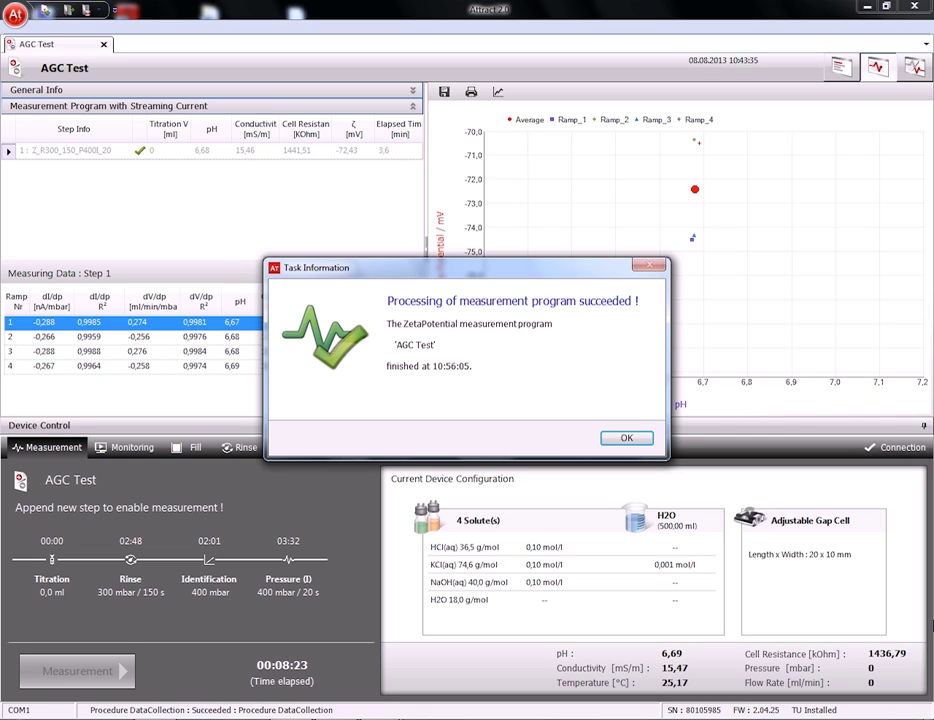
key("Return")
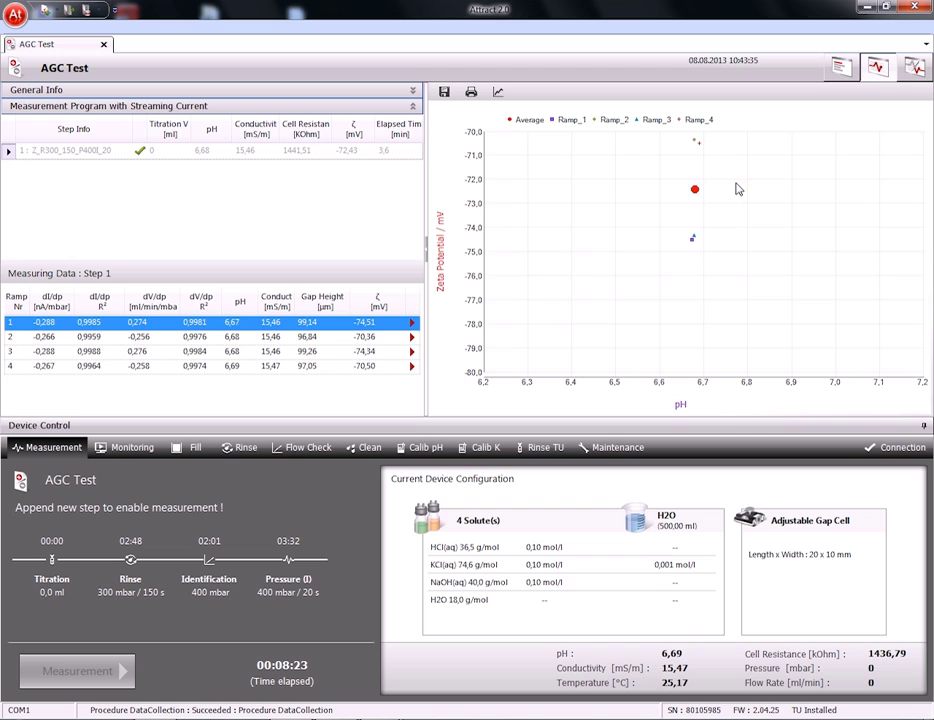
Step: Plot the streaming current against pressure for the AGC Test pressure ramps
left_click(916, 69)
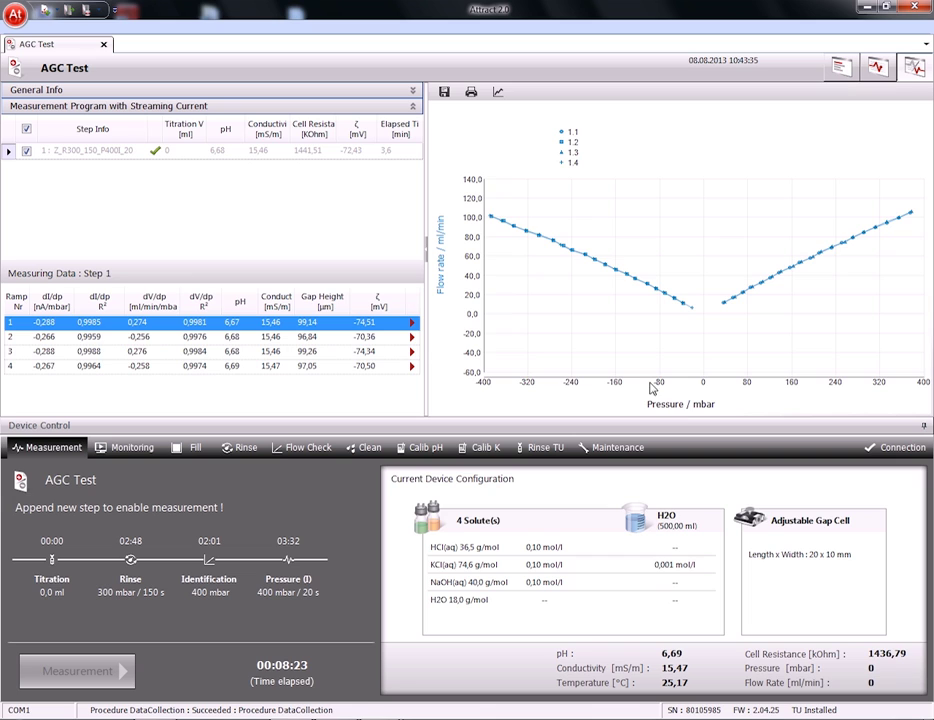
left_click(500, 91)
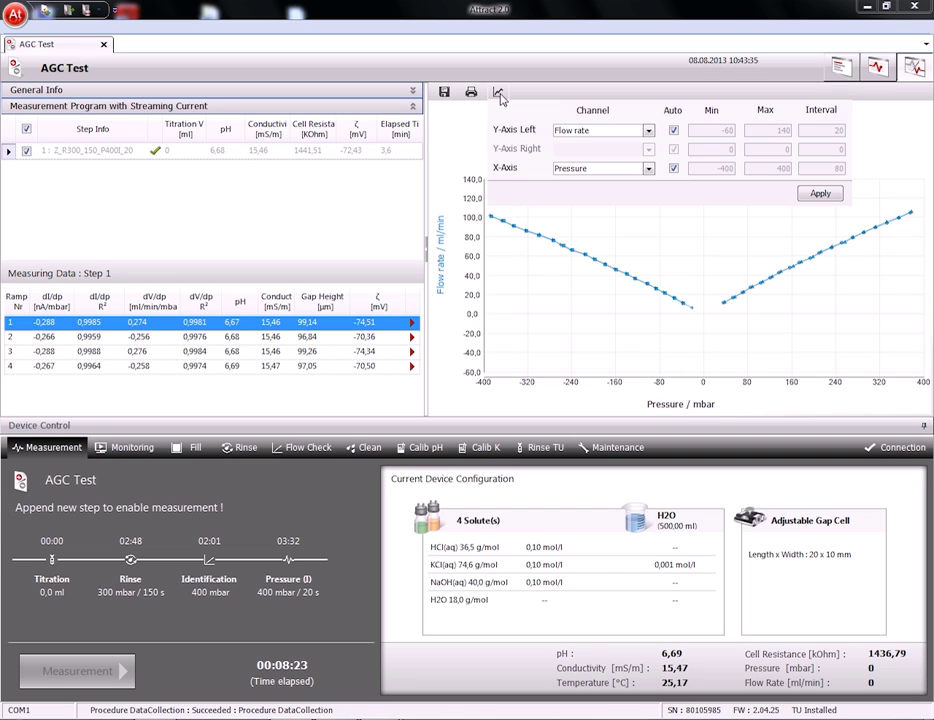
left_click(649, 130)
left_click(641, 144)
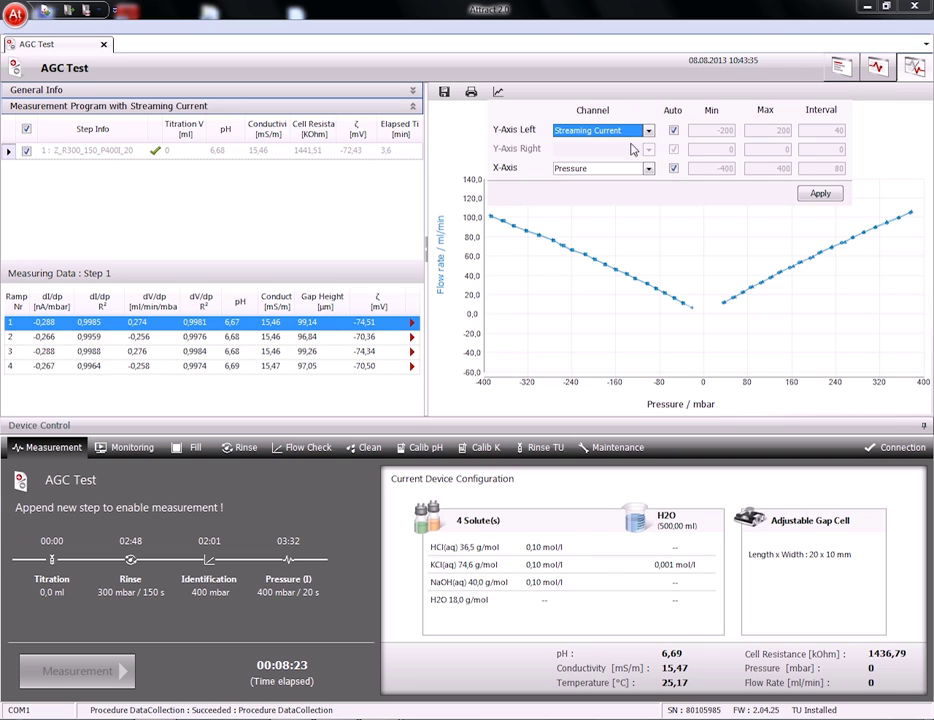
left_click(813, 196)
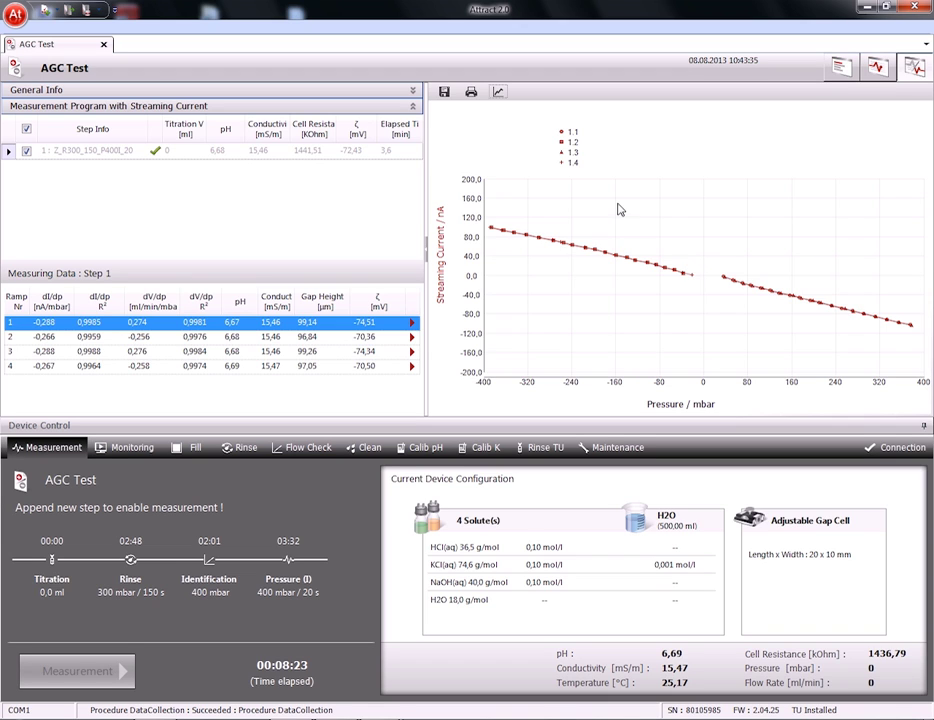
Step: Set up a new standard measurement with Titration Unit 2 enabled for HCl(aq) and pH titration to a limit of 3,0
left_click(13, 14)
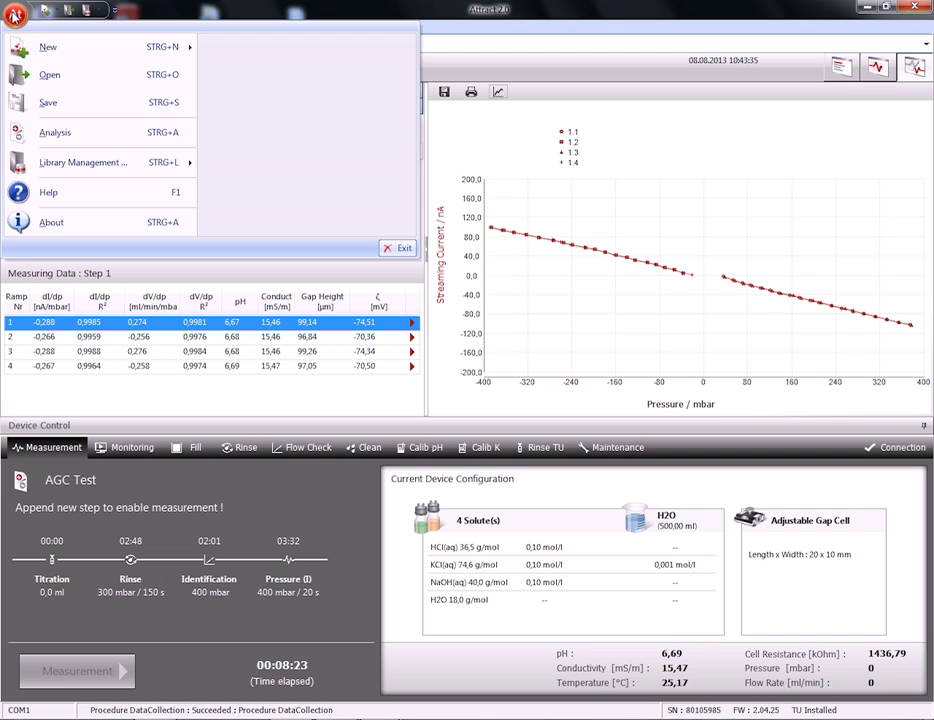
mouse_move(14, 42)
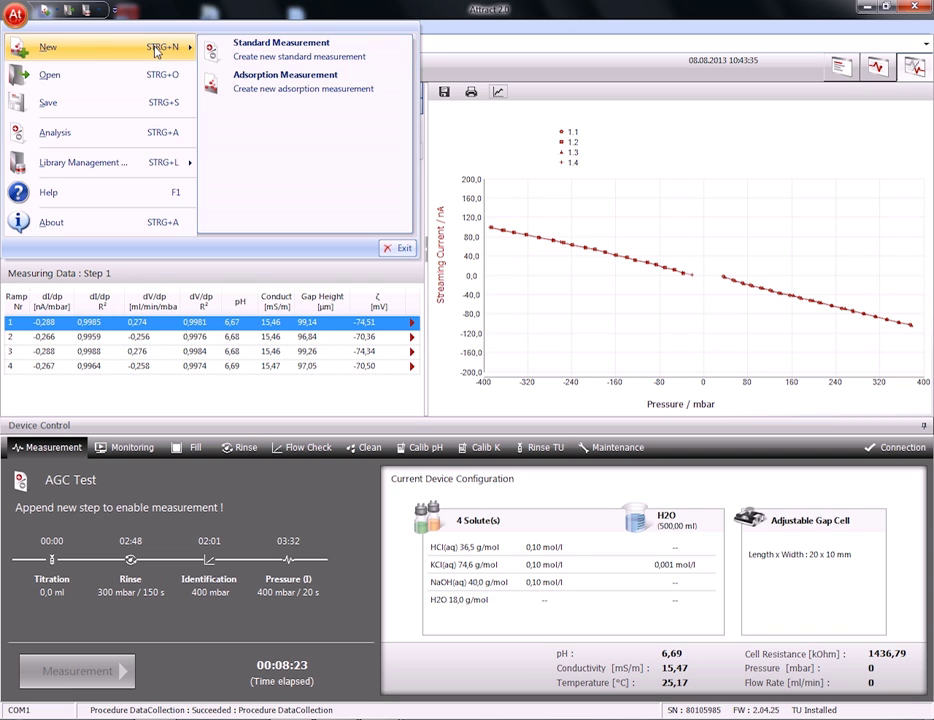
left_click(266, 57)
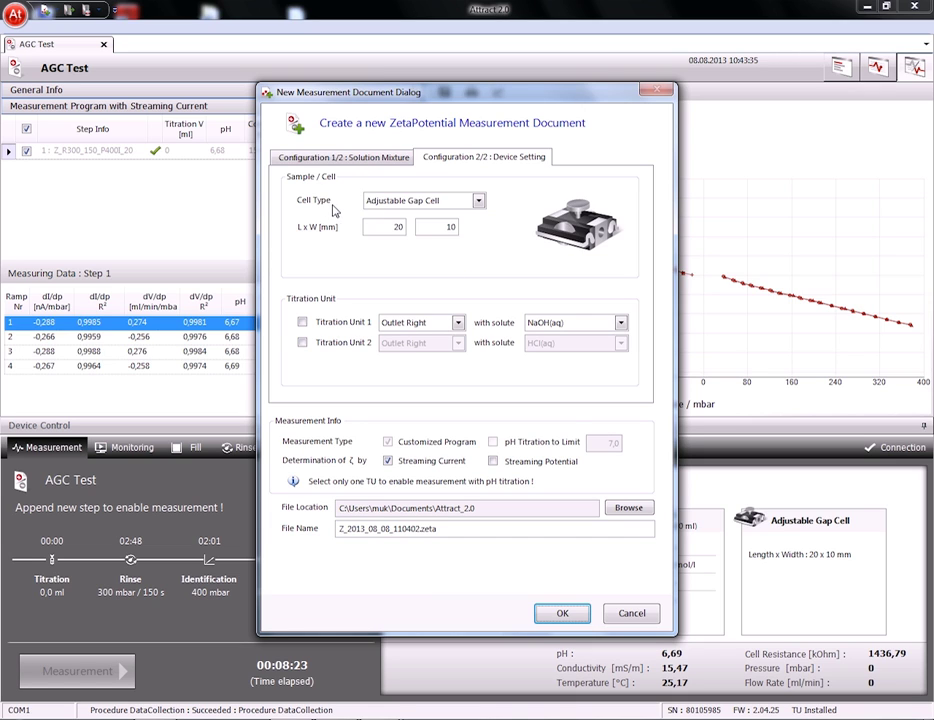
left_click(302, 343)
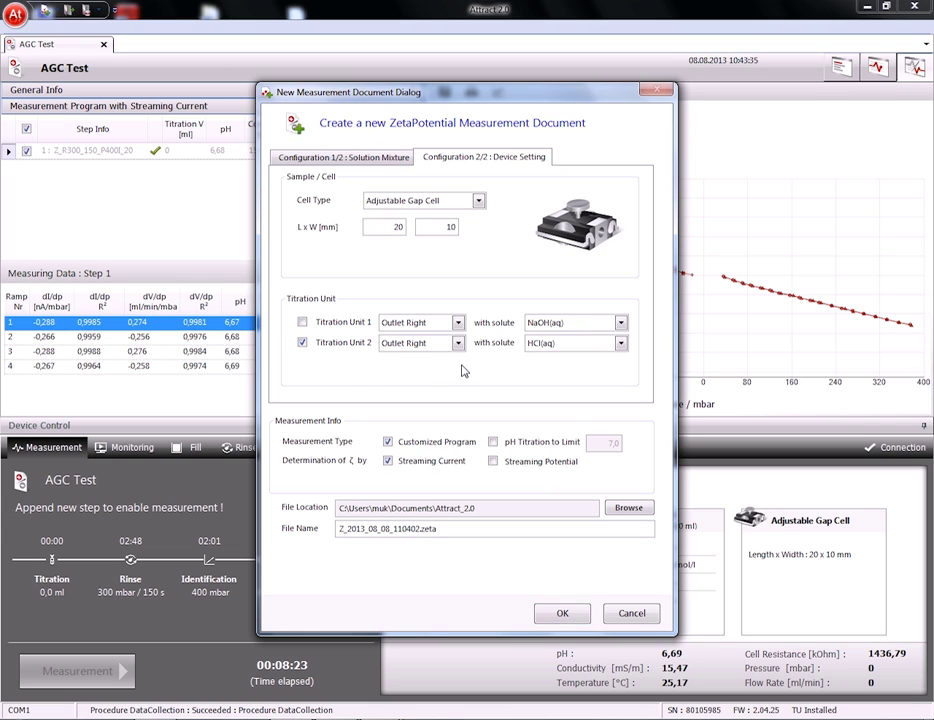
left_click(493, 442)
left_click_drag(600, 443, 624, 443)
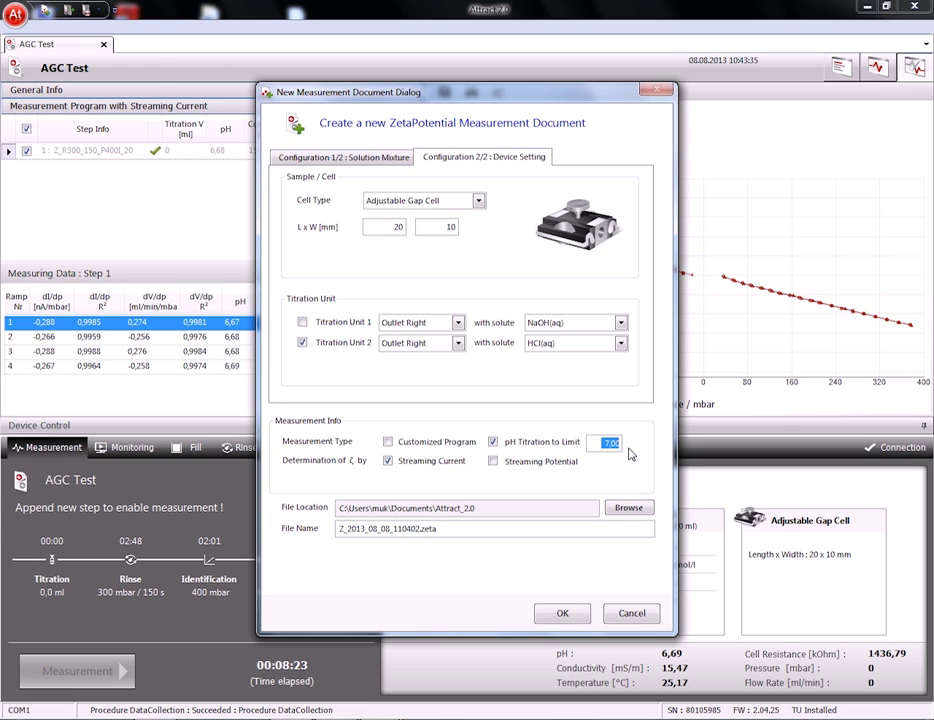
type("3,0")
Step: Name the measurement file "AGC pH Titration" and create the document
left_click_drag(474, 529, 317, 507)
type("A")
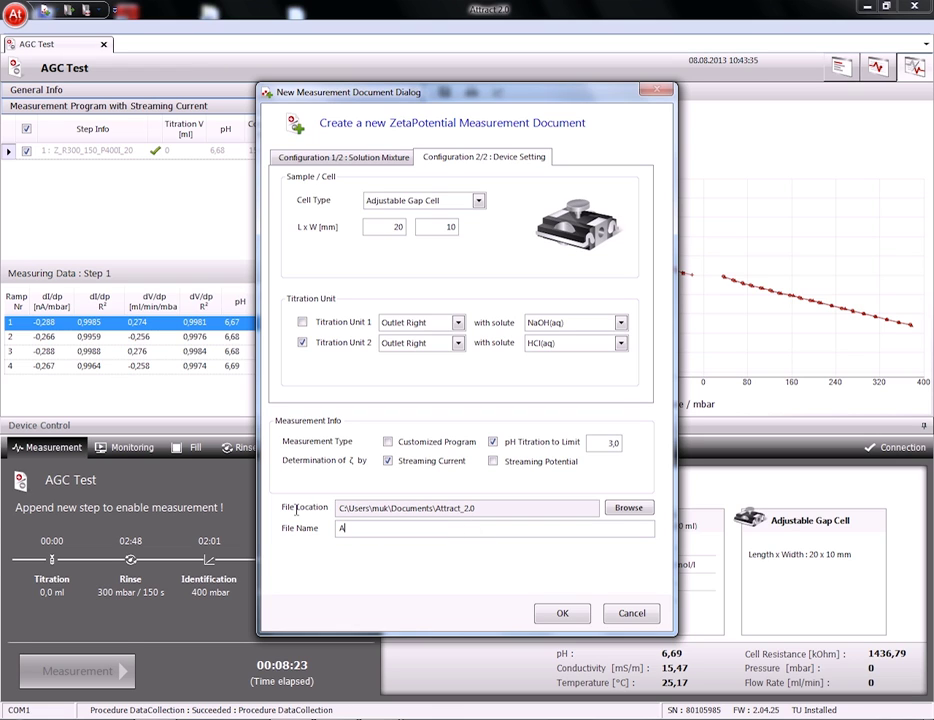
type("GC pH Titration")
left_click(560, 614)
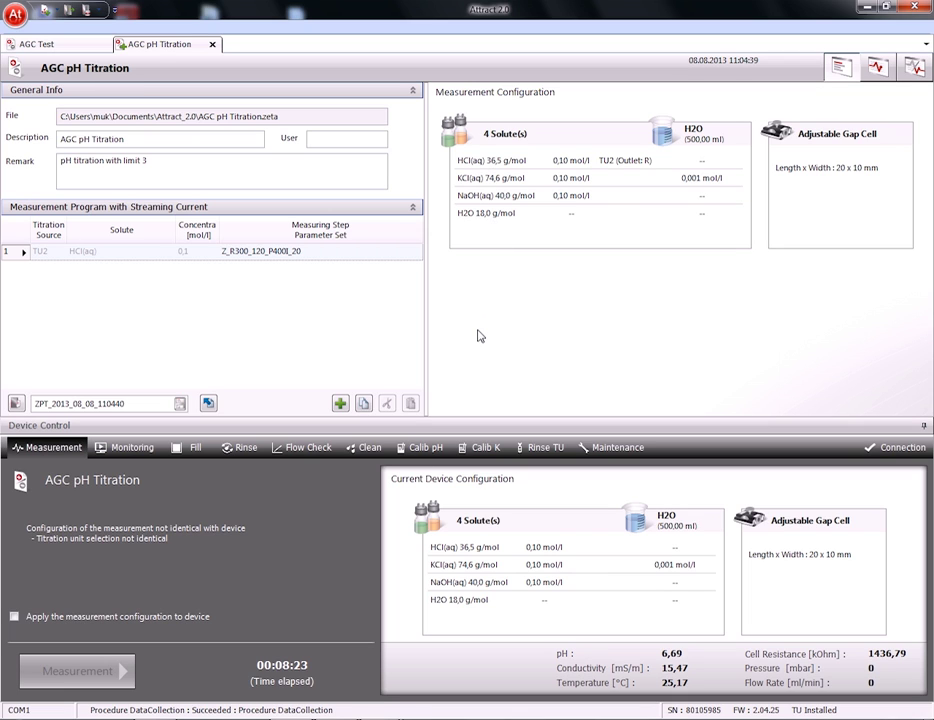
Step: Assign parameter set Z_R300_150_P400I_20 to the titration step and start the pH titration with its configuration applied to the device
left_click(416, 253)
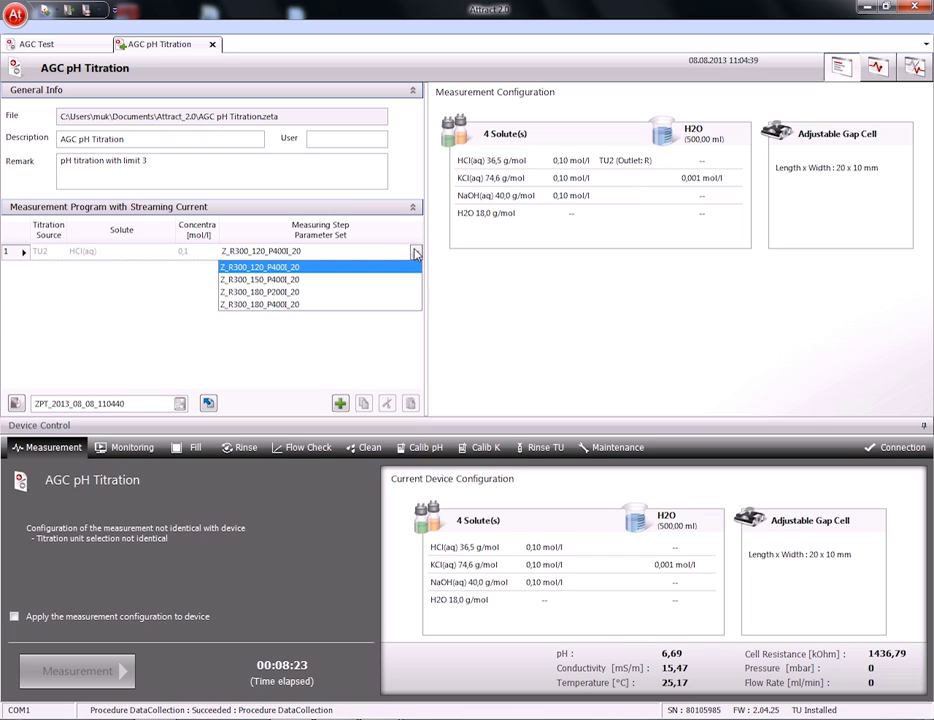
left_click(366, 280)
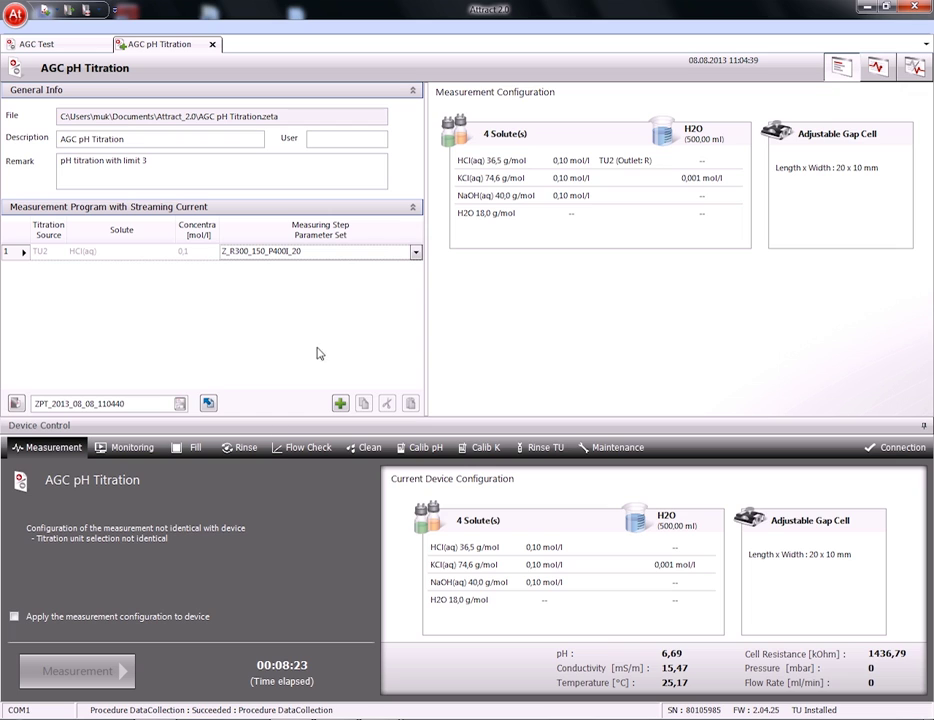
left_click(14, 617)
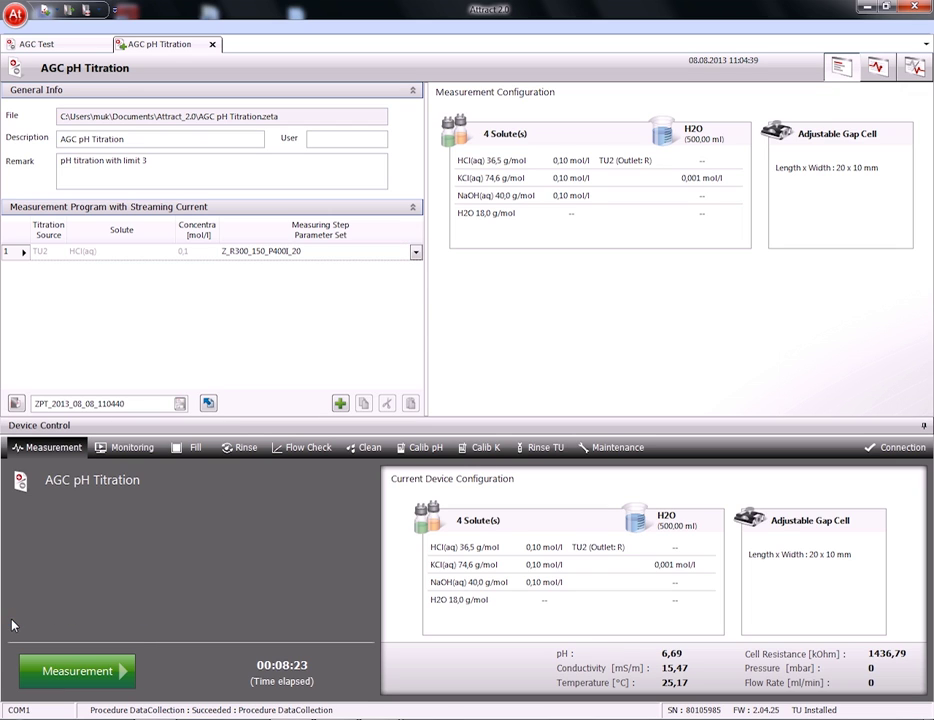
left_click(79, 674)
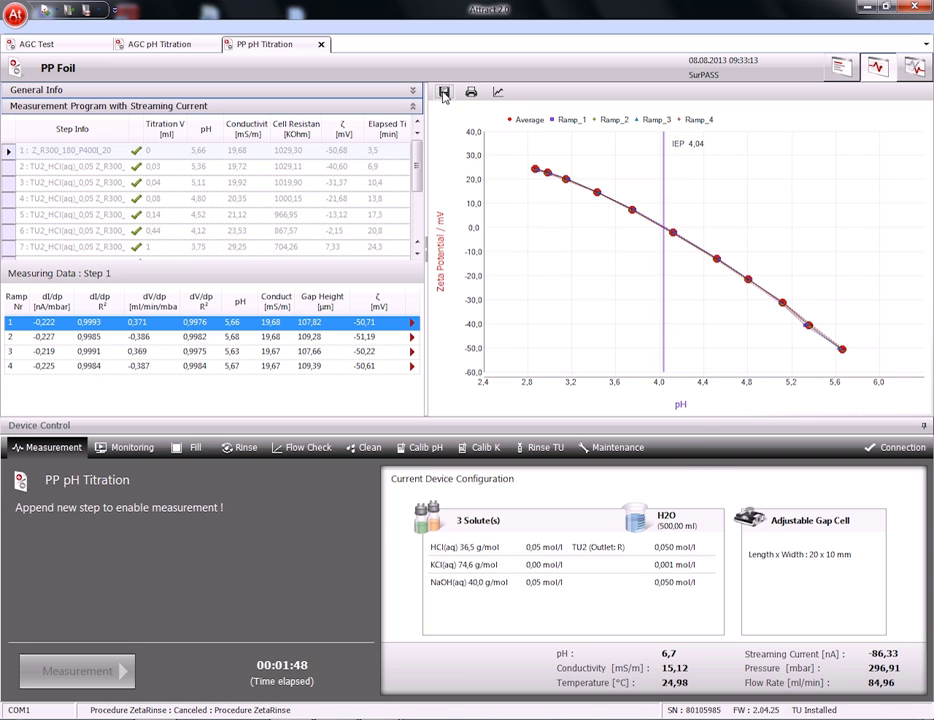
Step: Export the PP Foil zeta potential chart as a PNG image and the measurement data as an XLS file to the Attract_2.0 folder
left_click(444, 92)
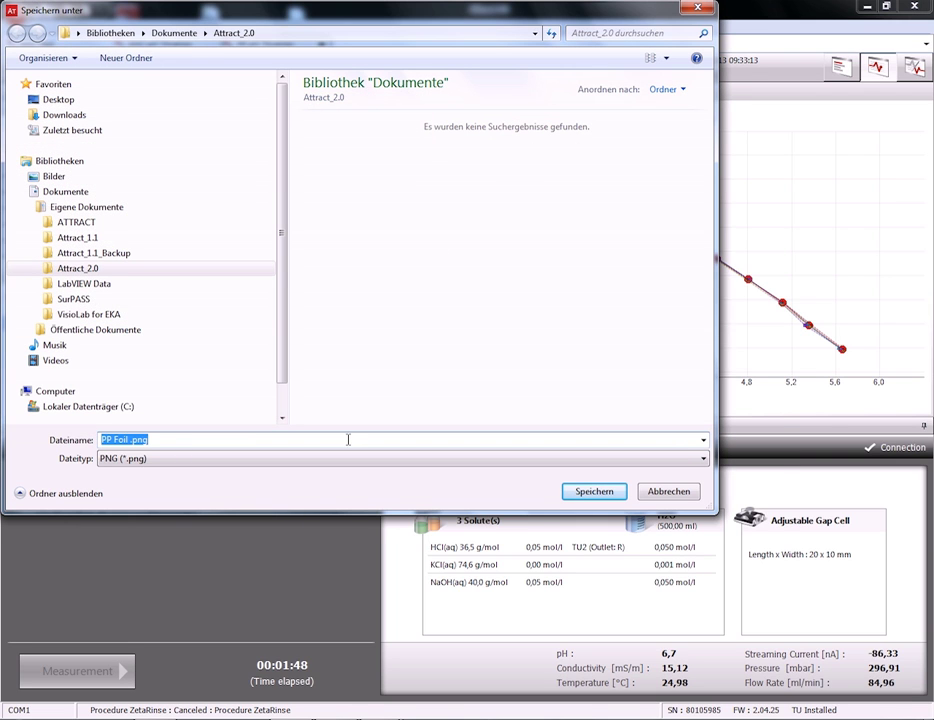
left_click(588, 491)
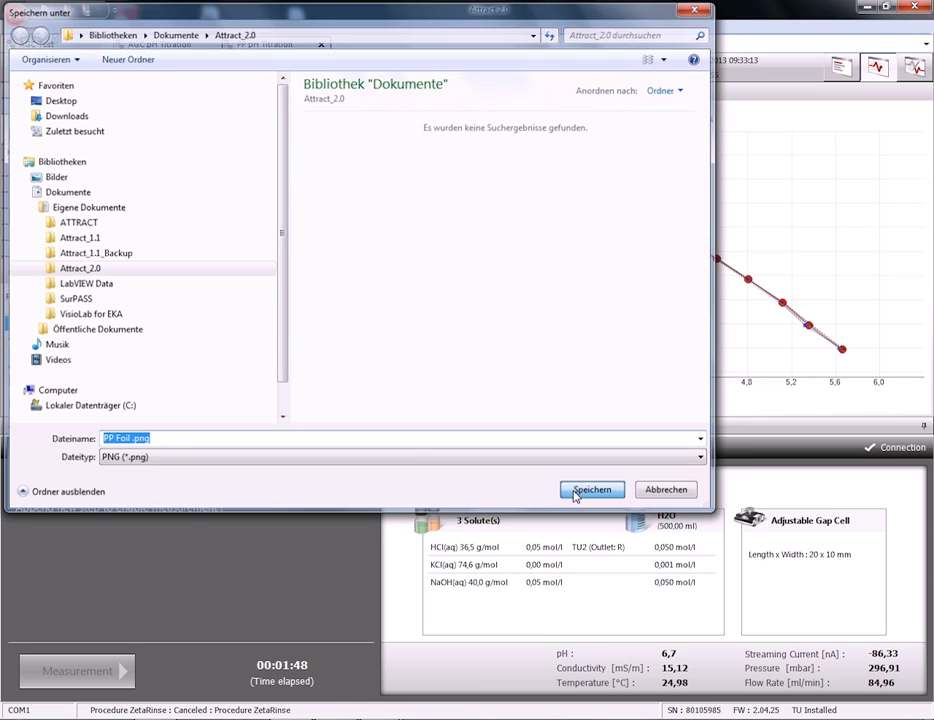
left_click(840, 67)
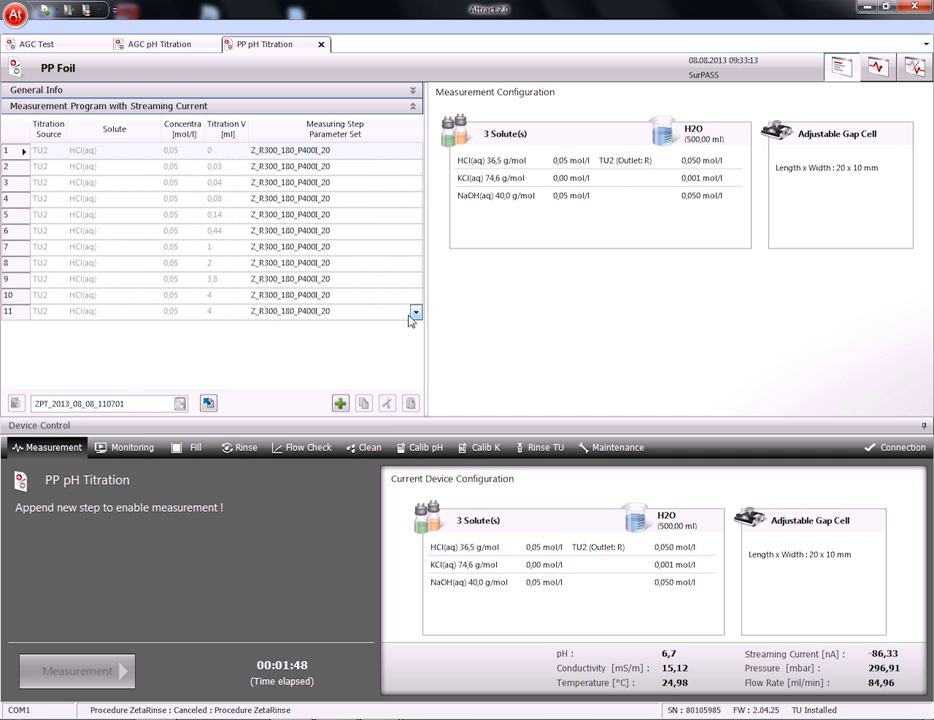
left_click(208, 404)
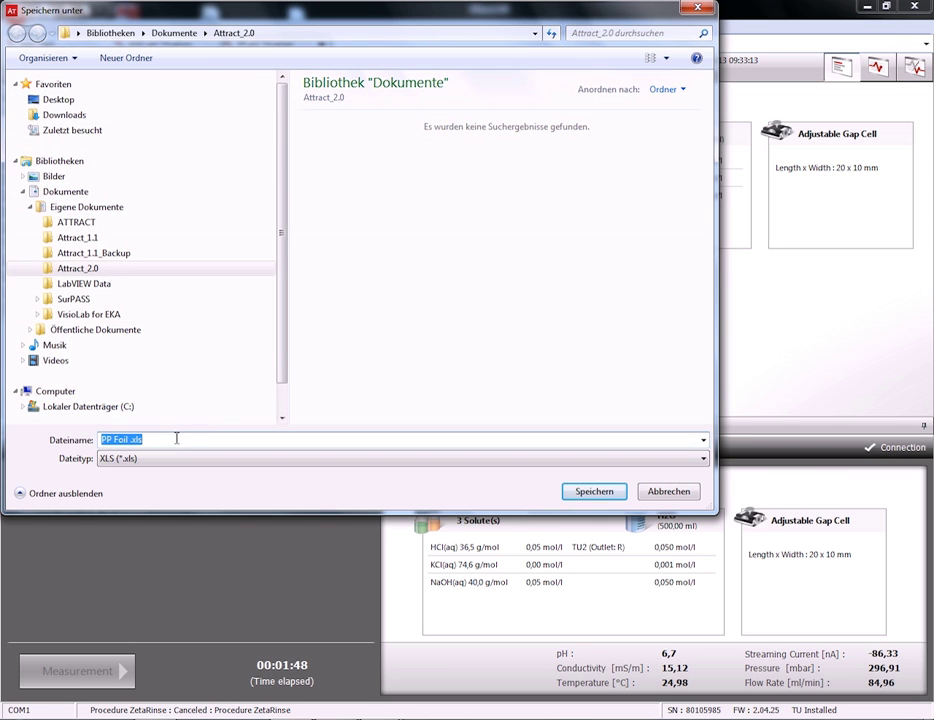
left_click(605, 495)
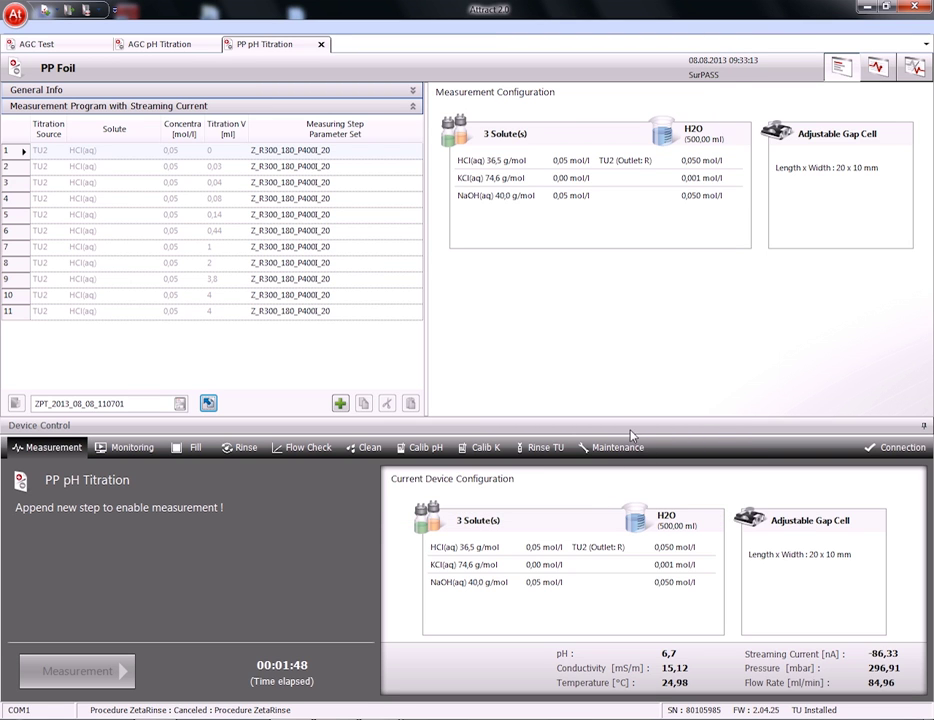
Step: View the PP Foil pressure ramp curves and toggle the display of measuring step 1 off and on
left_click(916, 67)
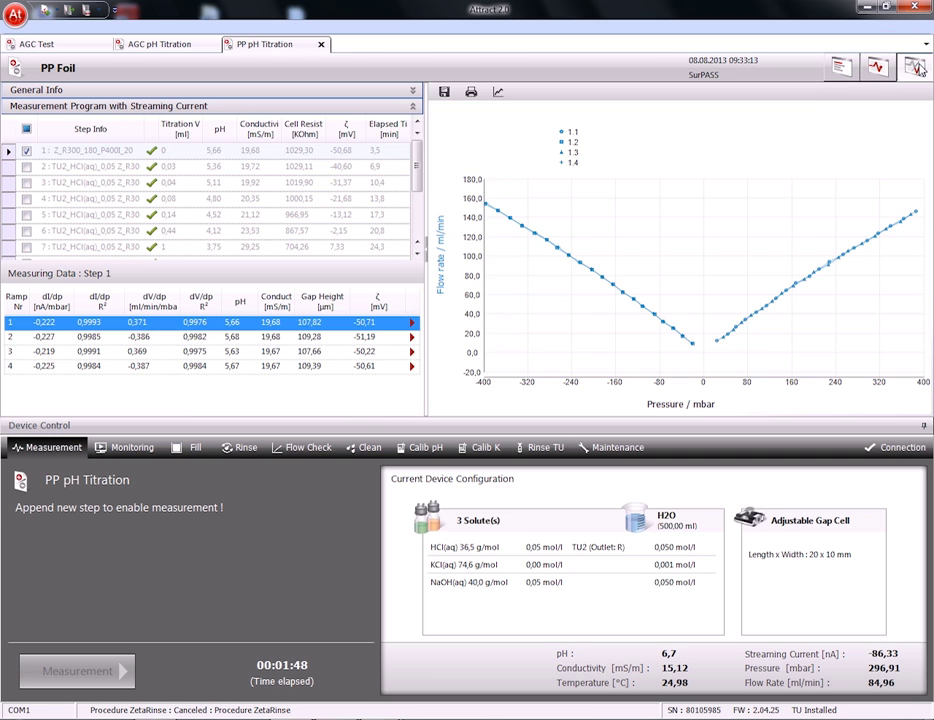
left_click(27, 151)
left_click(27, 151)
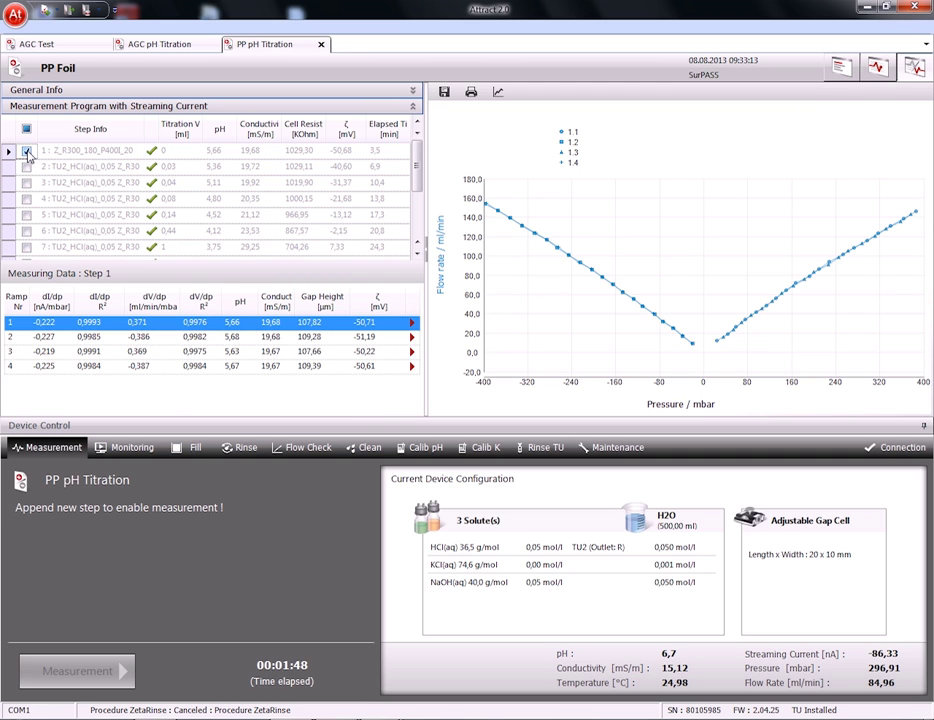